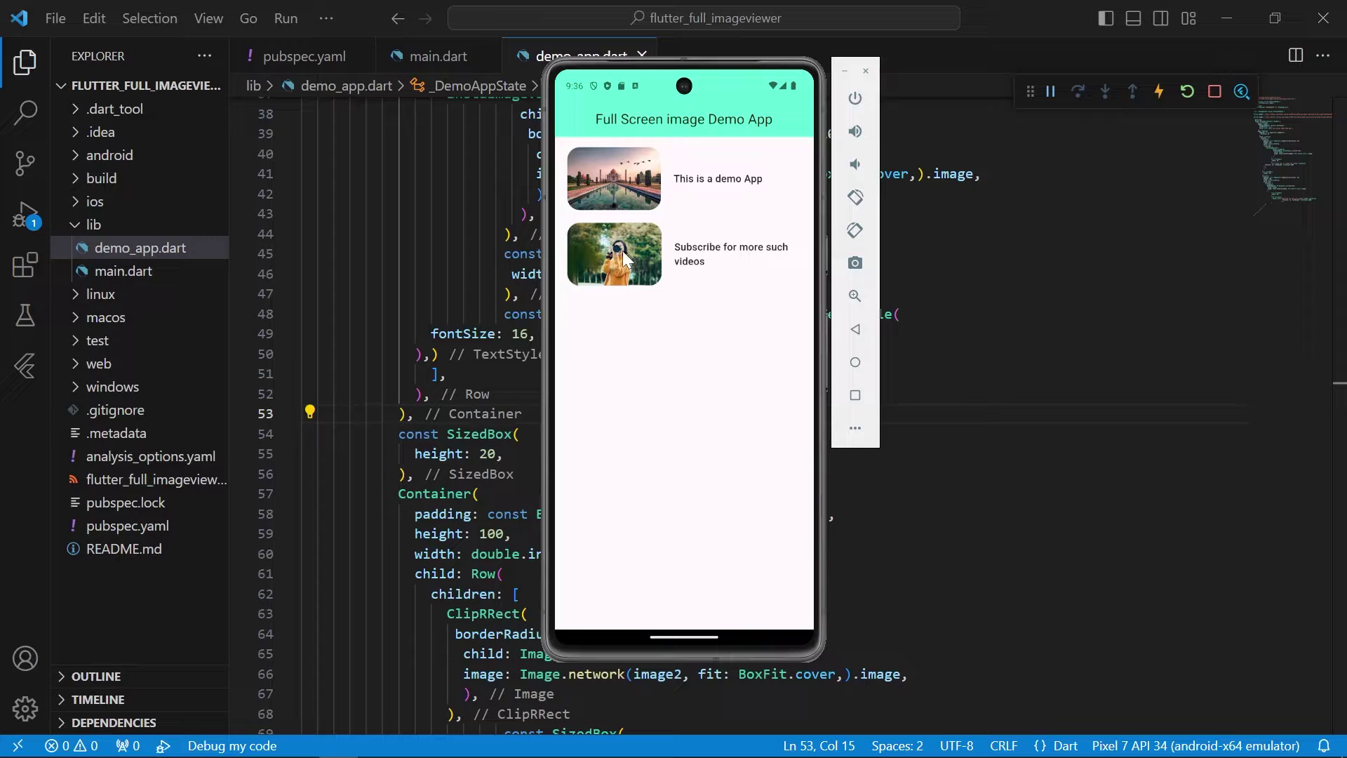
# Test the first thumbnail's full-screen viewer in the emulator, opening and swiping it away.
pyautogui.click(633, 204)
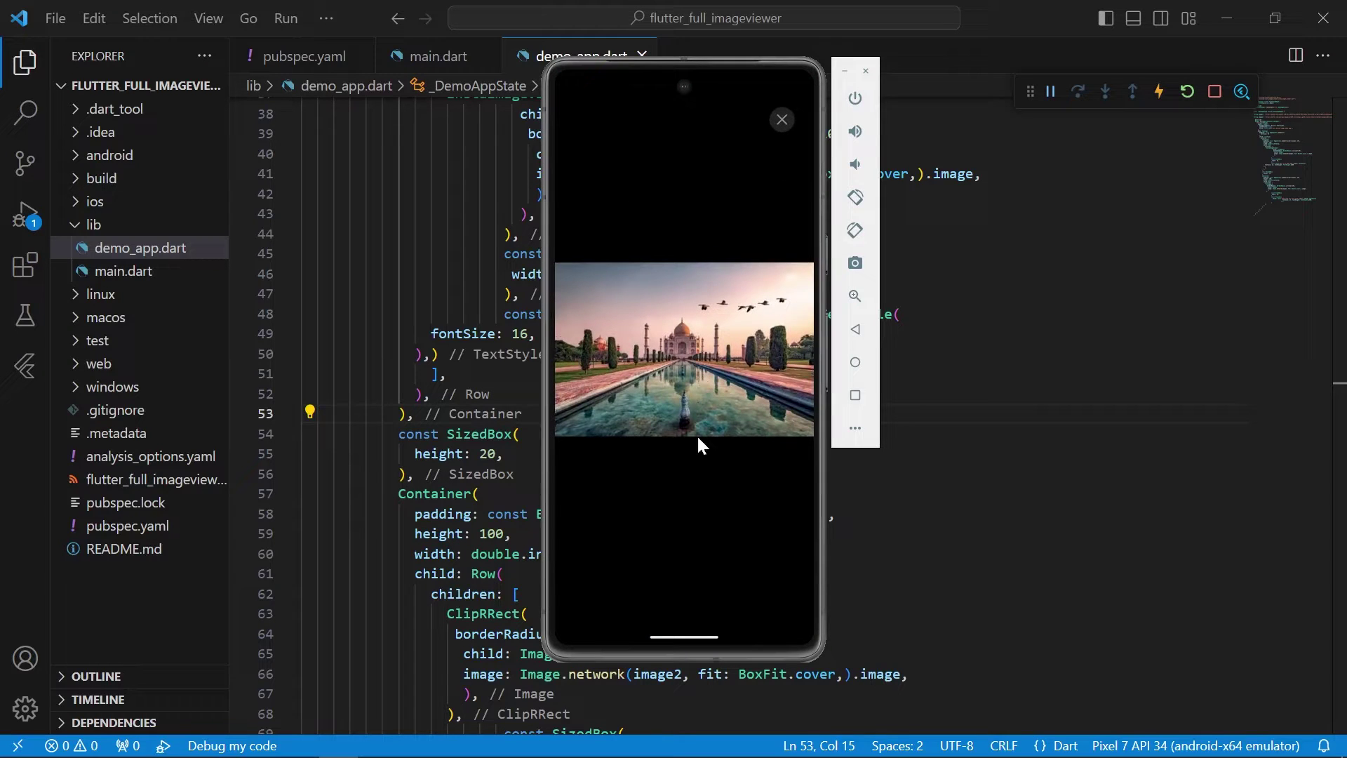
pyautogui.moveTo(695, 426); pyautogui.dragTo(716, 221)
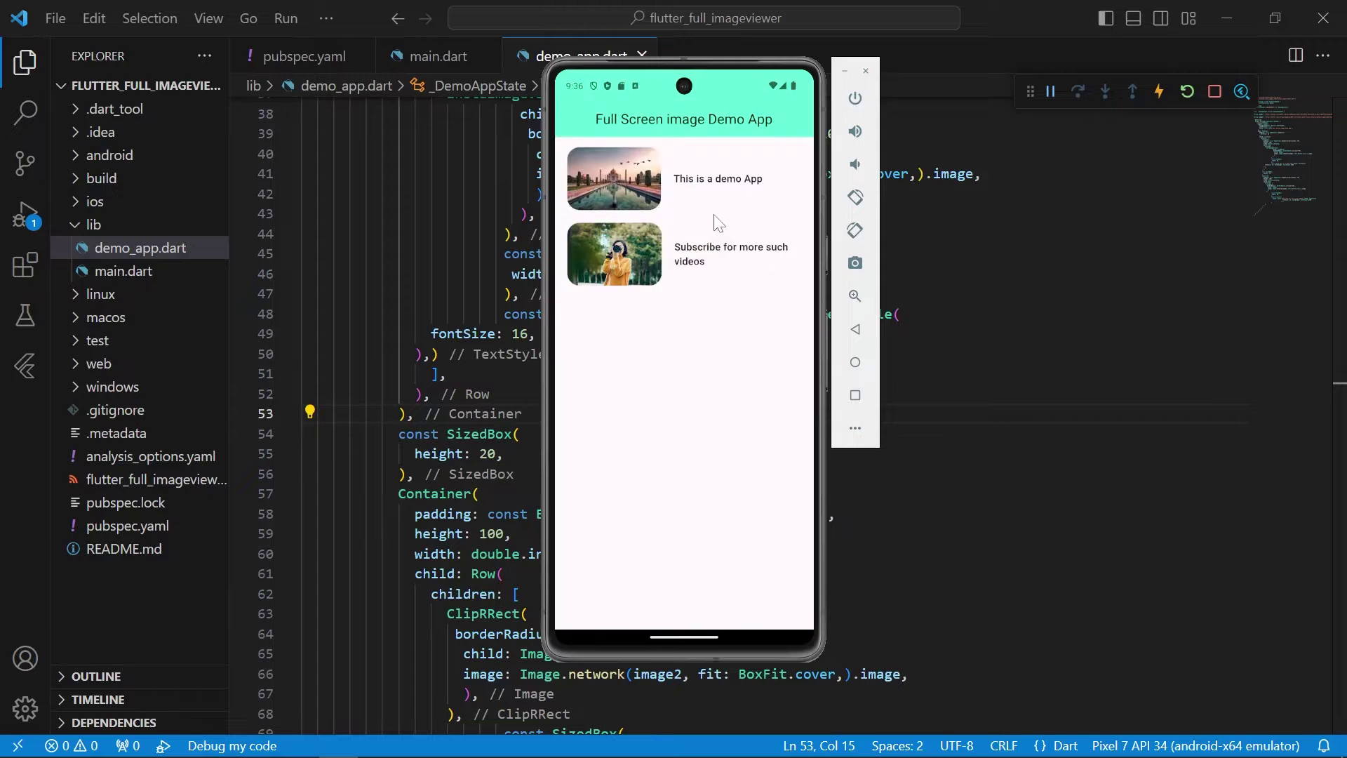
pyautogui.click(622, 174)
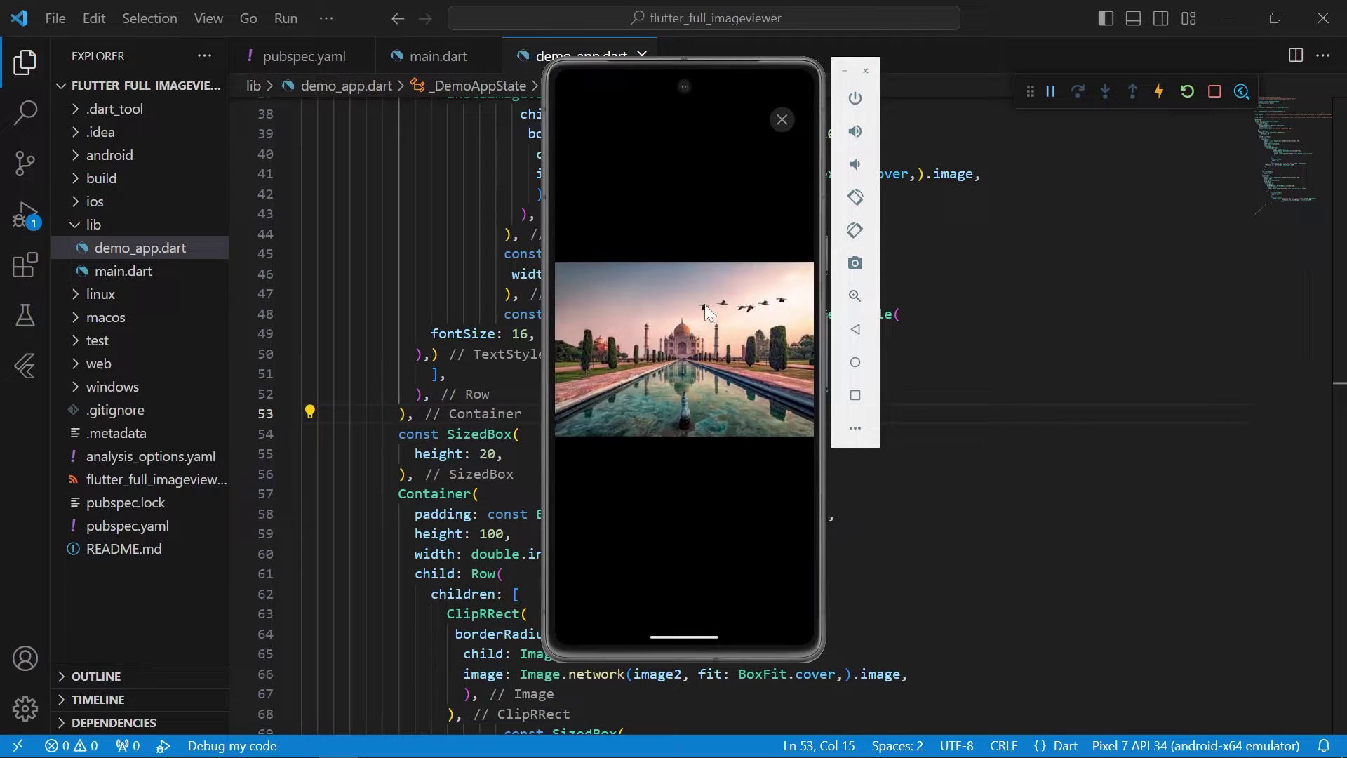
pyautogui.moveTo(705, 304)
pyautogui.mouseDown()
pyautogui.moveTo(704, 336)
pyautogui.moveTo(714, 189)
pyautogui.mouseUp()
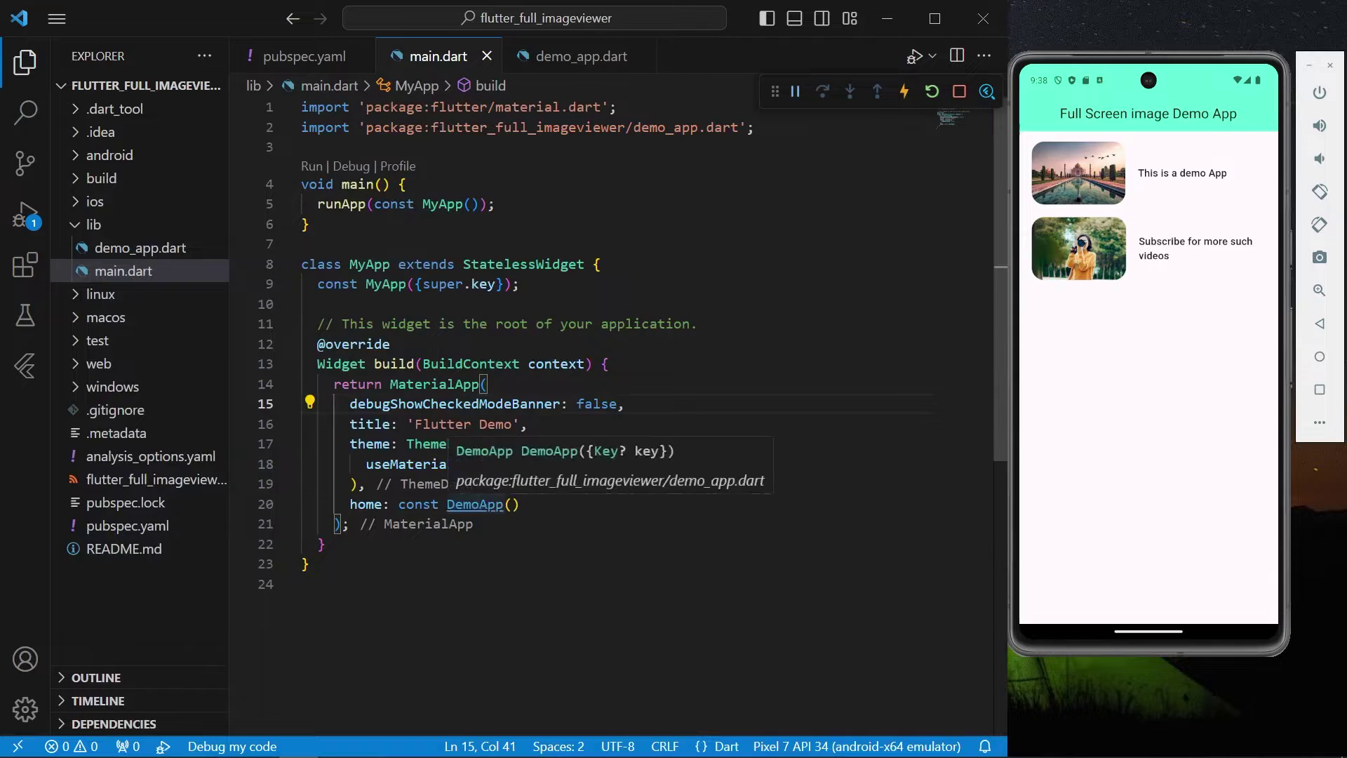
# Jump to DemoApp in demo_app.dart and fold and unfold the two image-row Containers.
pyautogui.keyDown('ctrl'); pyautogui.click(483, 504); pyautogui.keyUp('ctrl')
pyautogui.scroll(-5, 482, 505)
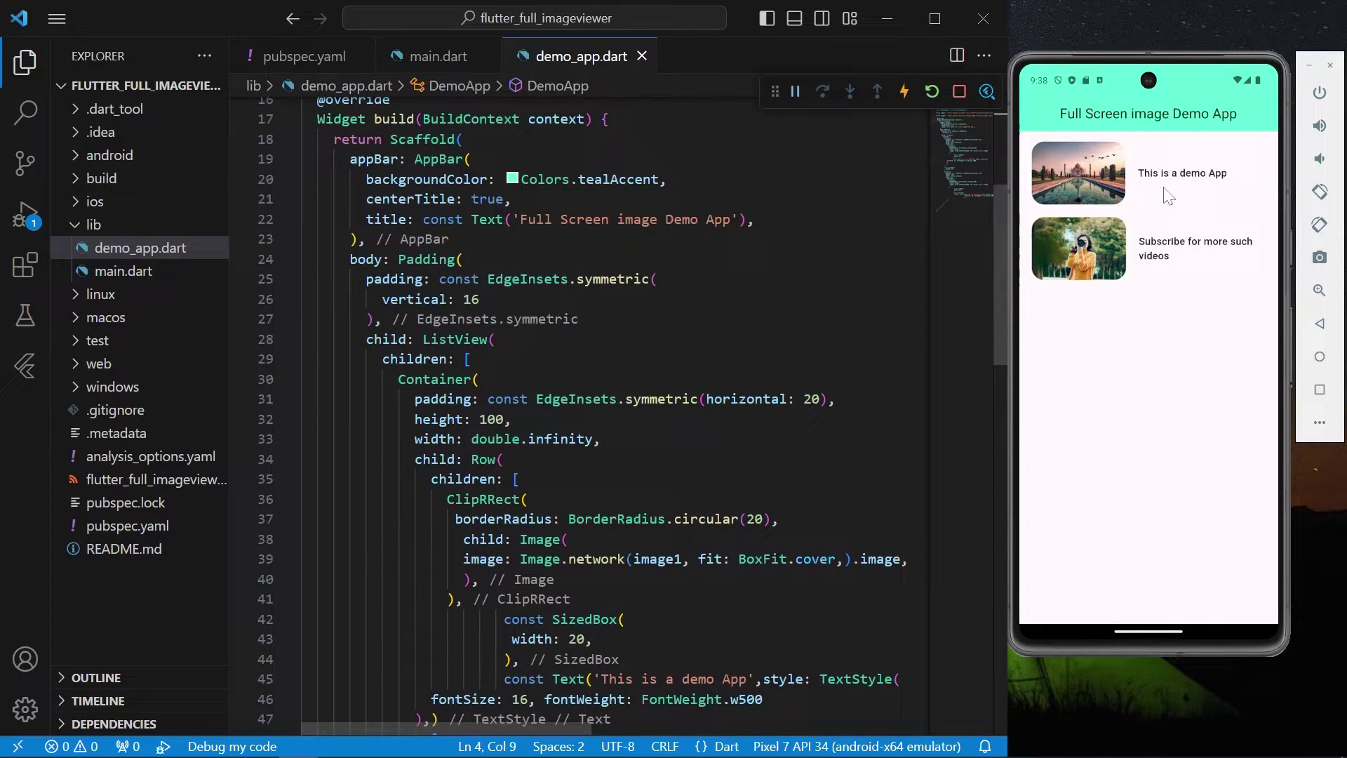
pyautogui.scroll(4, 616, 416)
pyautogui.scroll(-4, 615, 416)
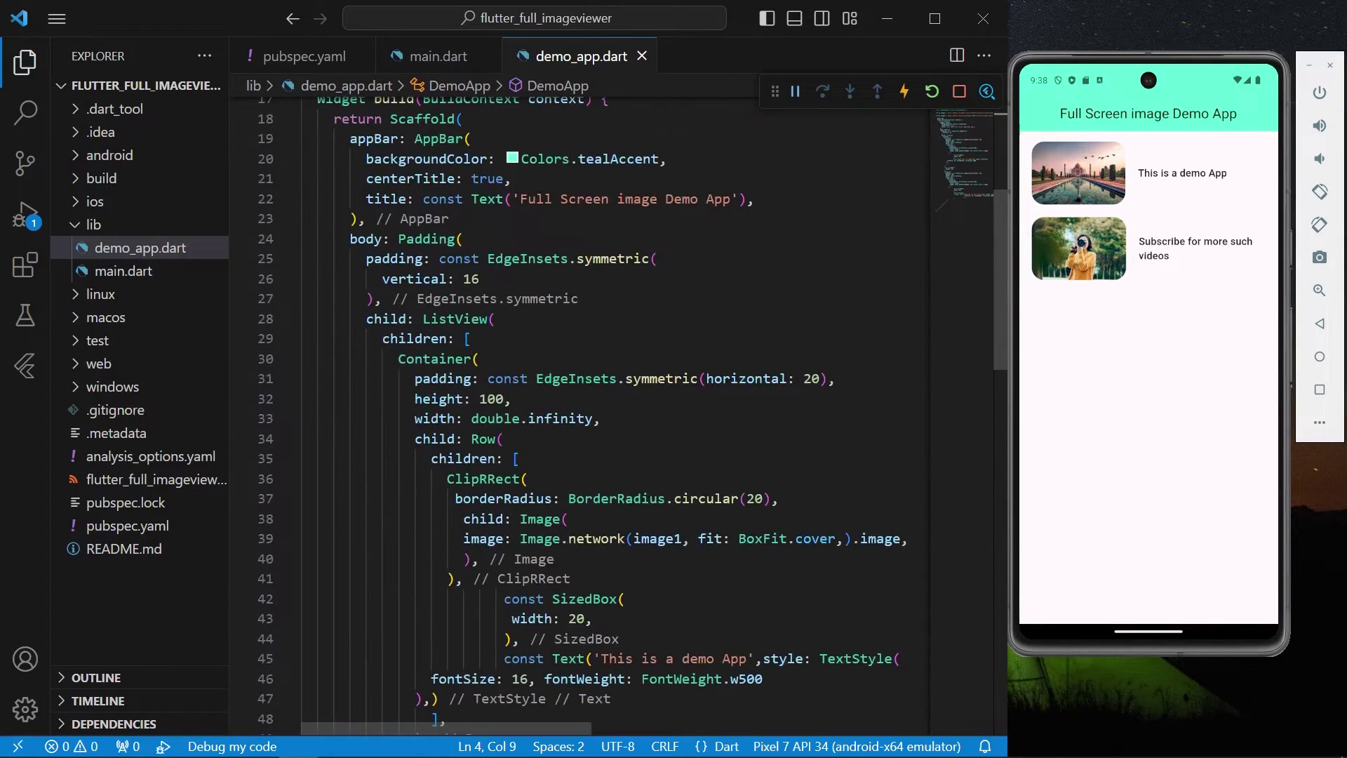
pyautogui.scroll(-1, 615, 416)
pyautogui.scroll(-2, 616, 416)
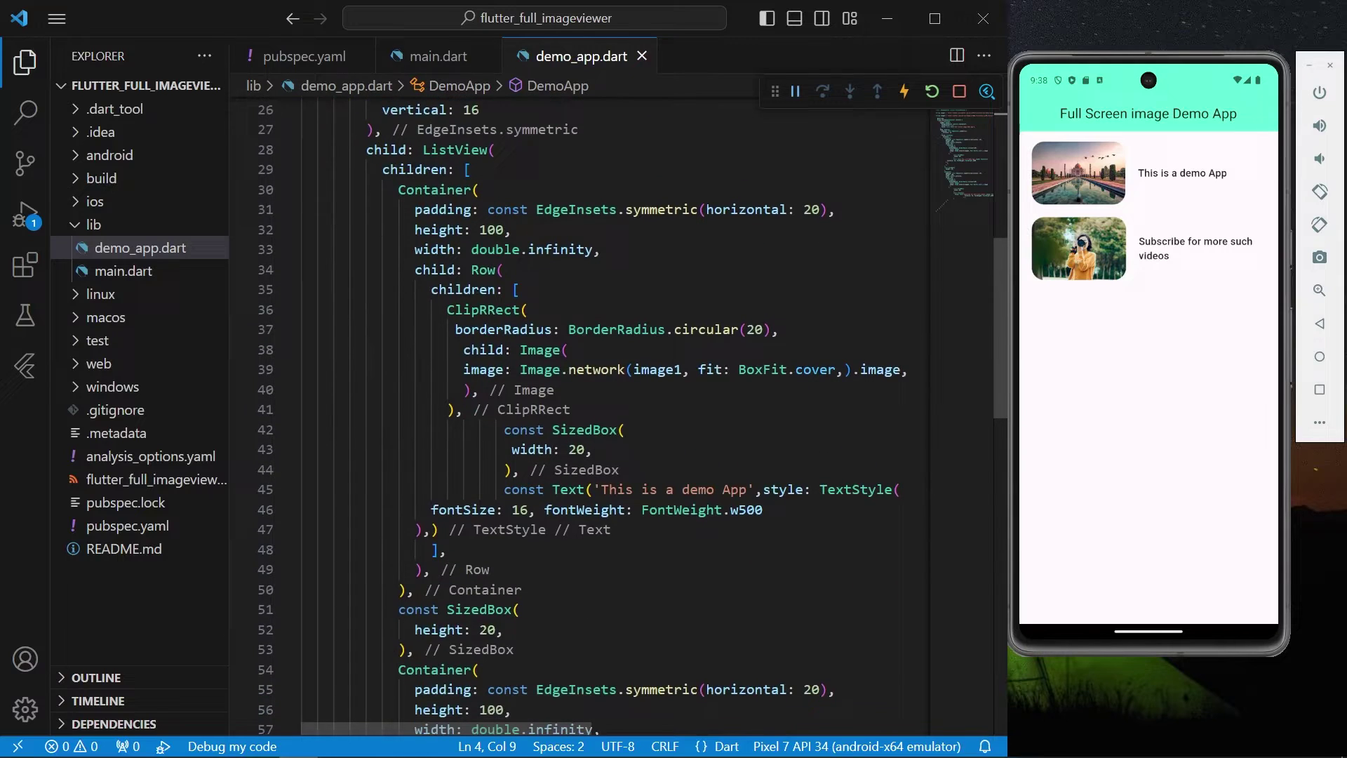
pyautogui.click(290, 191)
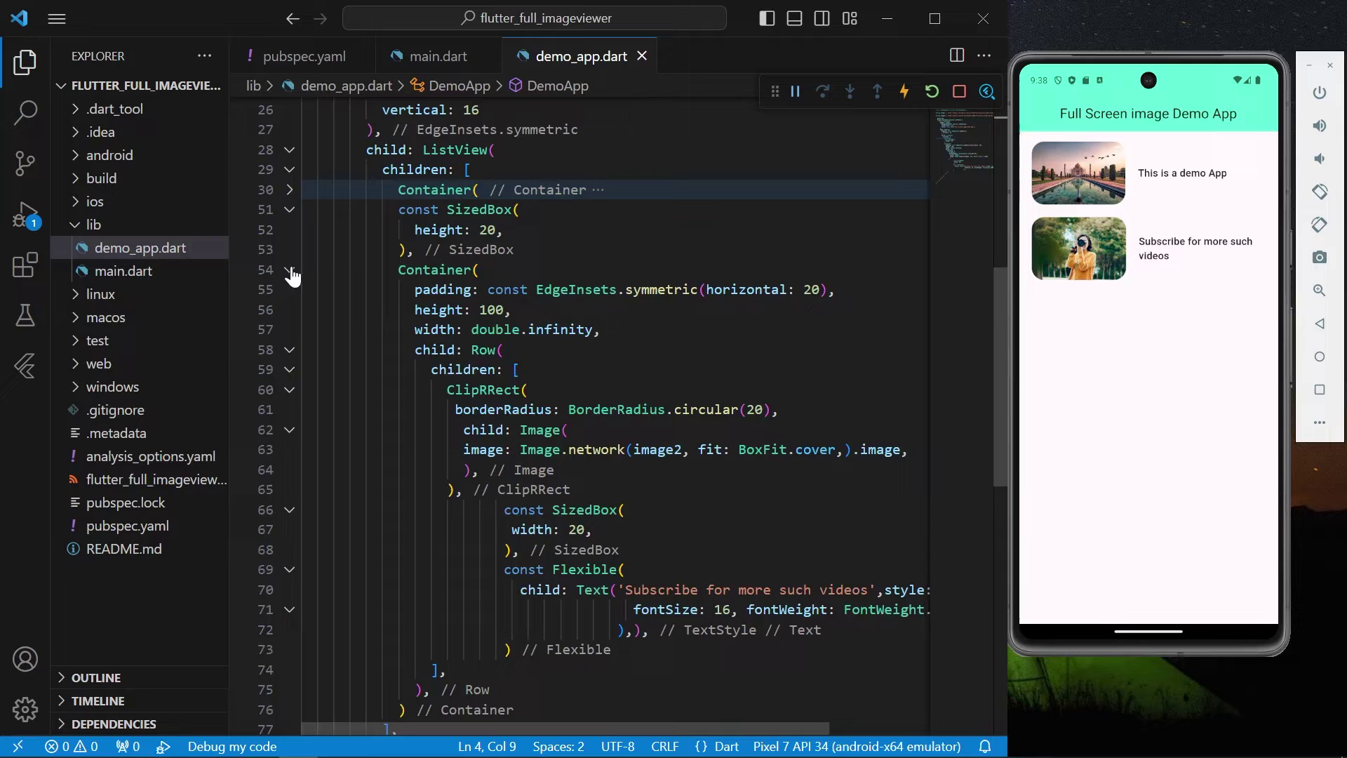
pyautogui.click(290, 271)
pyautogui.click(291, 195)
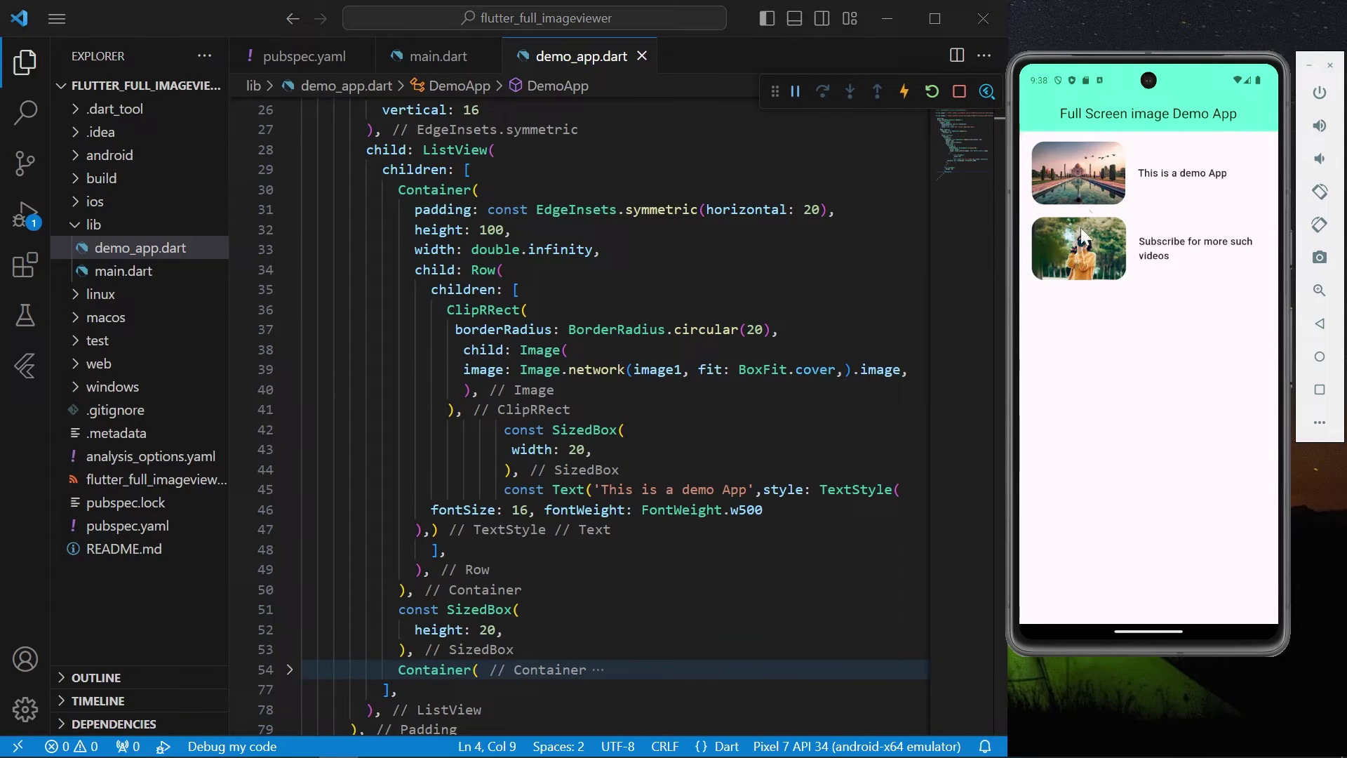
pyautogui.scroll(5, 610, 421)
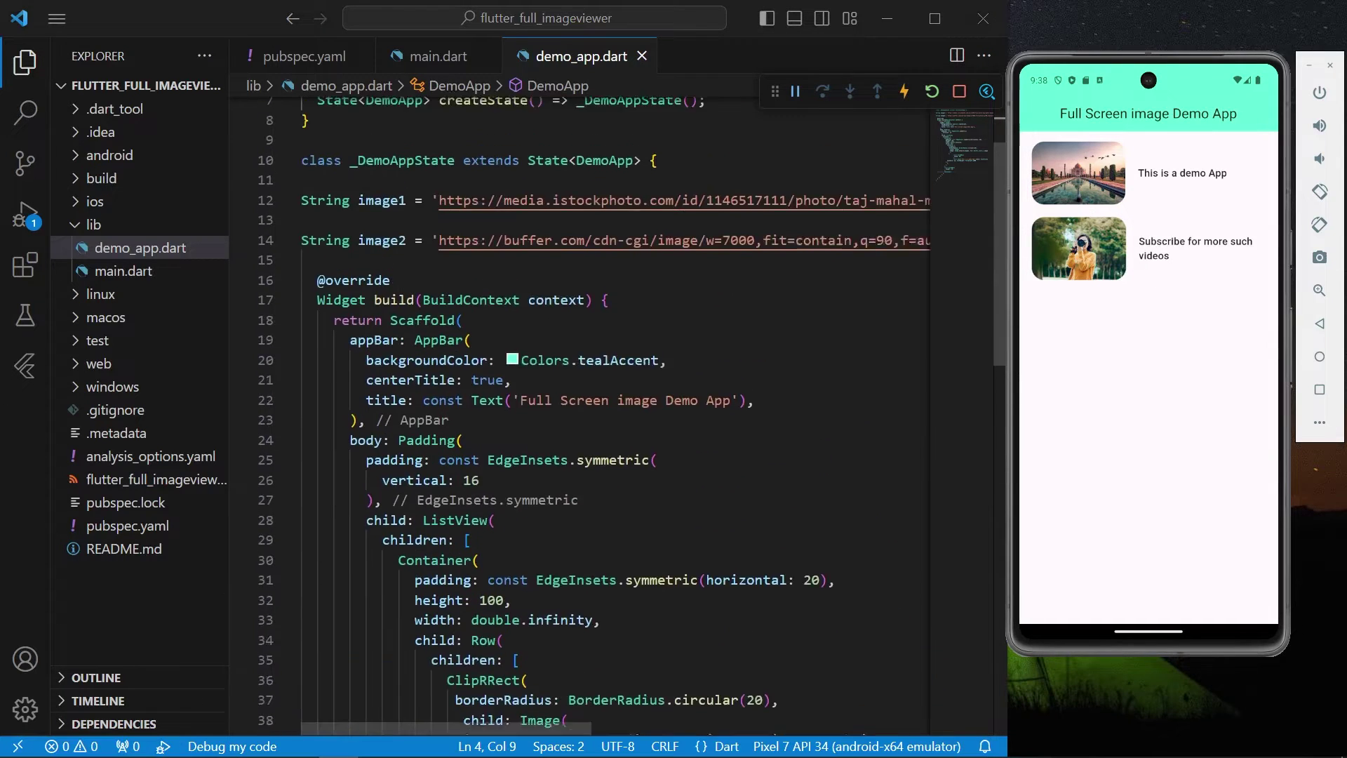
pyautogui.scroll(3, 611, 421)
pyautogui.scroll(-5, 611, 422)
pyautogui.scroll(-5, 290, 547)
pyautogui.click(289, 550)
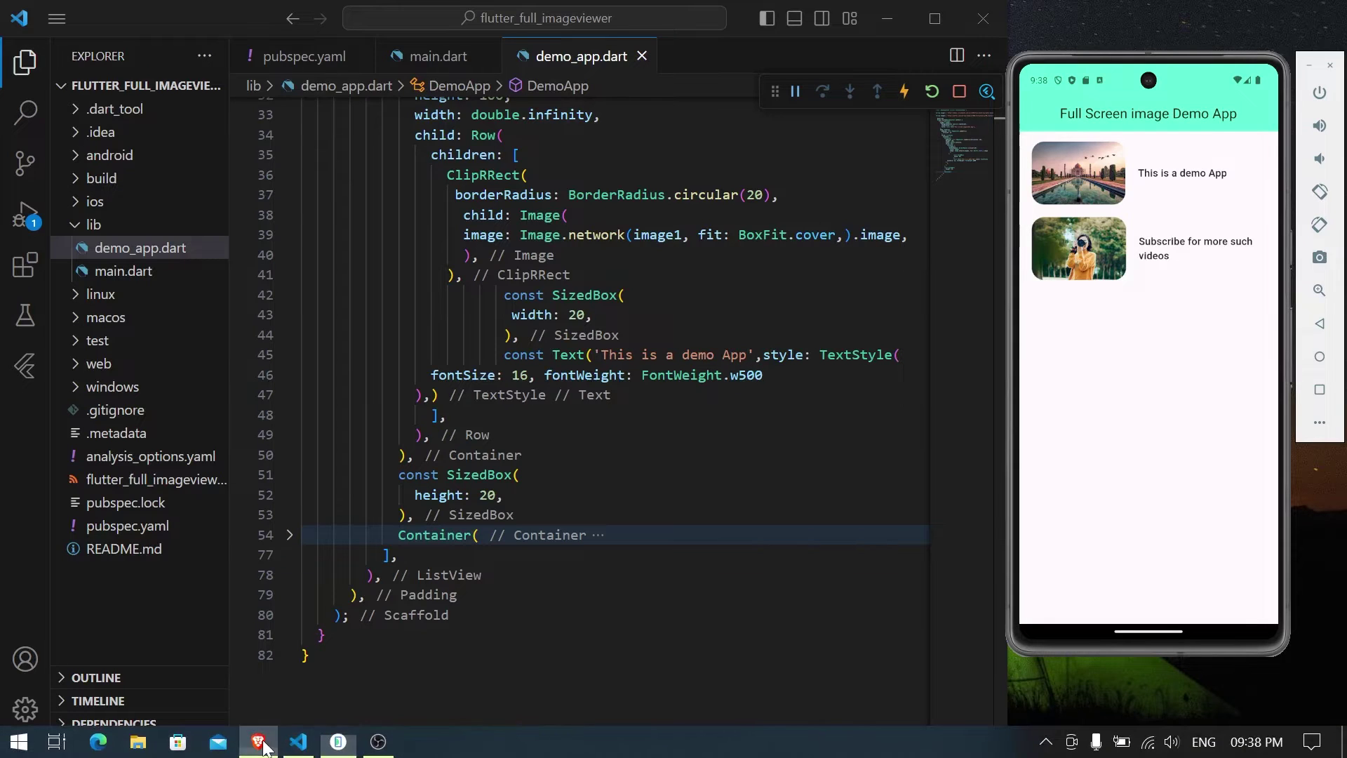
# Select the insta_image_viewer 1.0.2 title and its dependencies-block name on pub.dev.
pyautogui.click(261, 744)
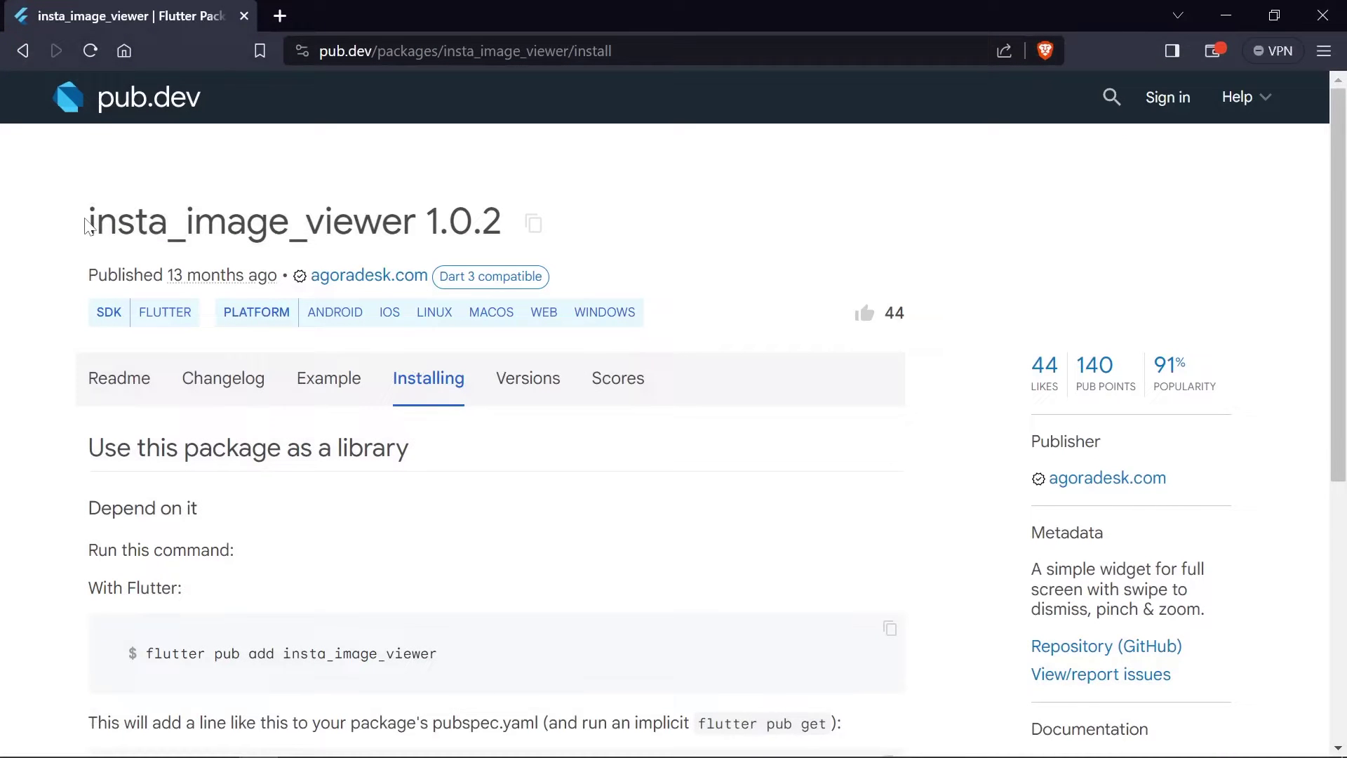
pyautogui.moveTo(87, 227); pyautogui.dragTo(554, 237)
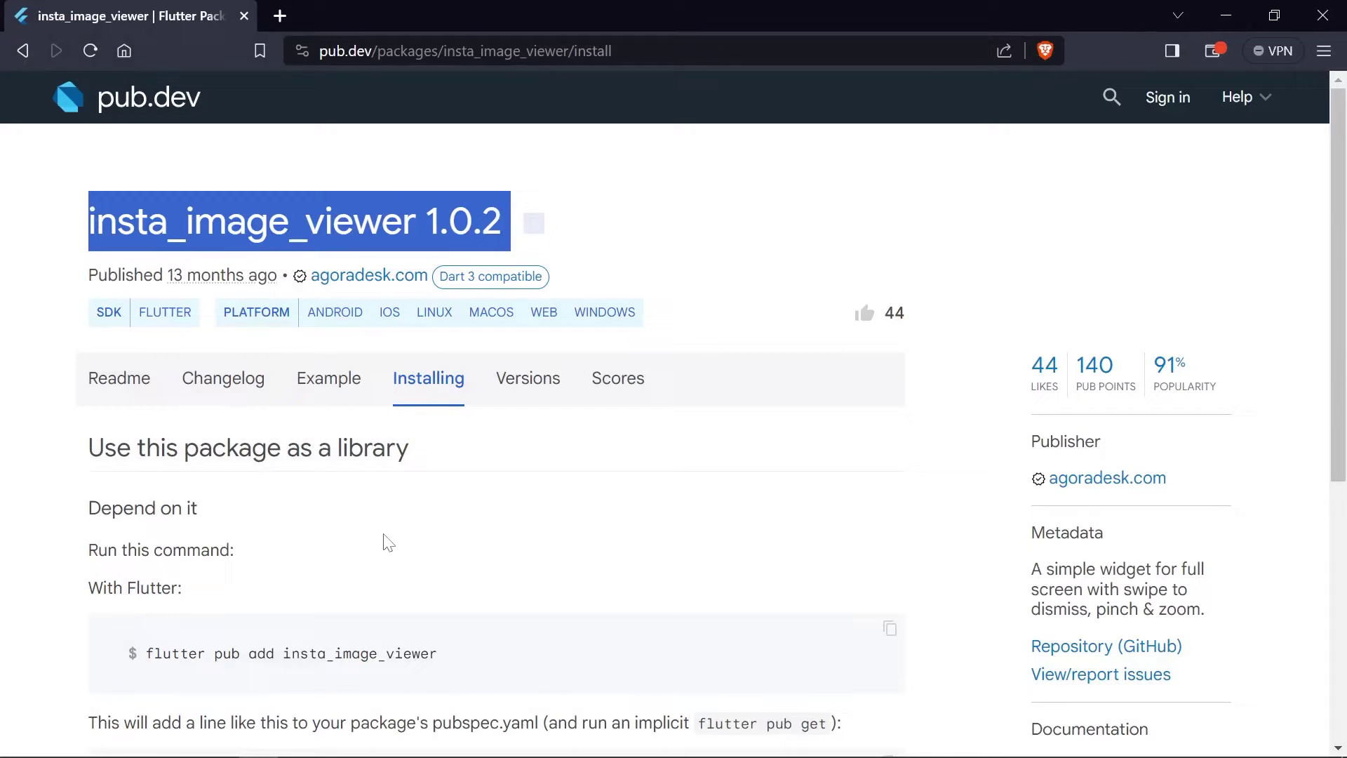
pyautogui.scroll(-5, 383, 542)
pyautogui.doubleClick(214, 370)
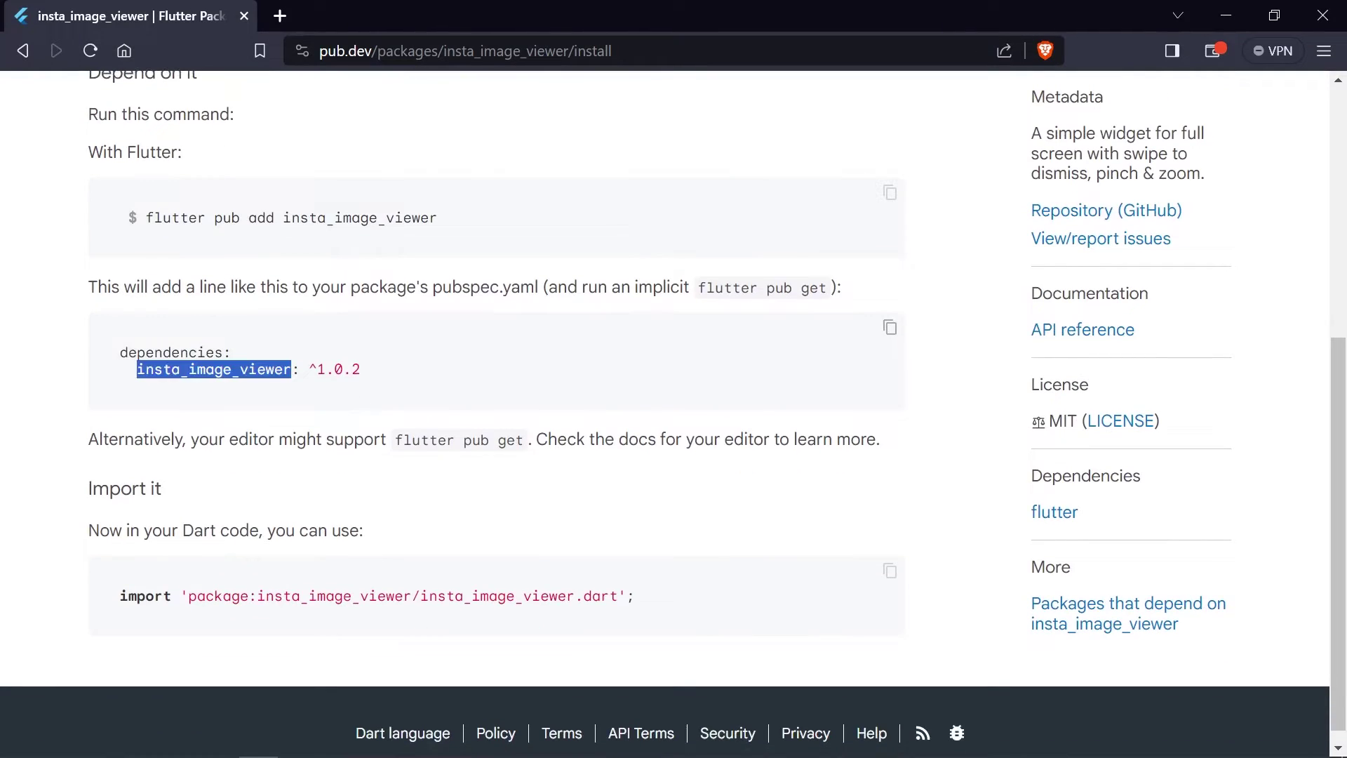
# Paste insta_image_viewer ^1.0.2 into pubspec.yaml, save to run pub get, then reopen demo_app.dart.
pyautogui.click(1226, 15)
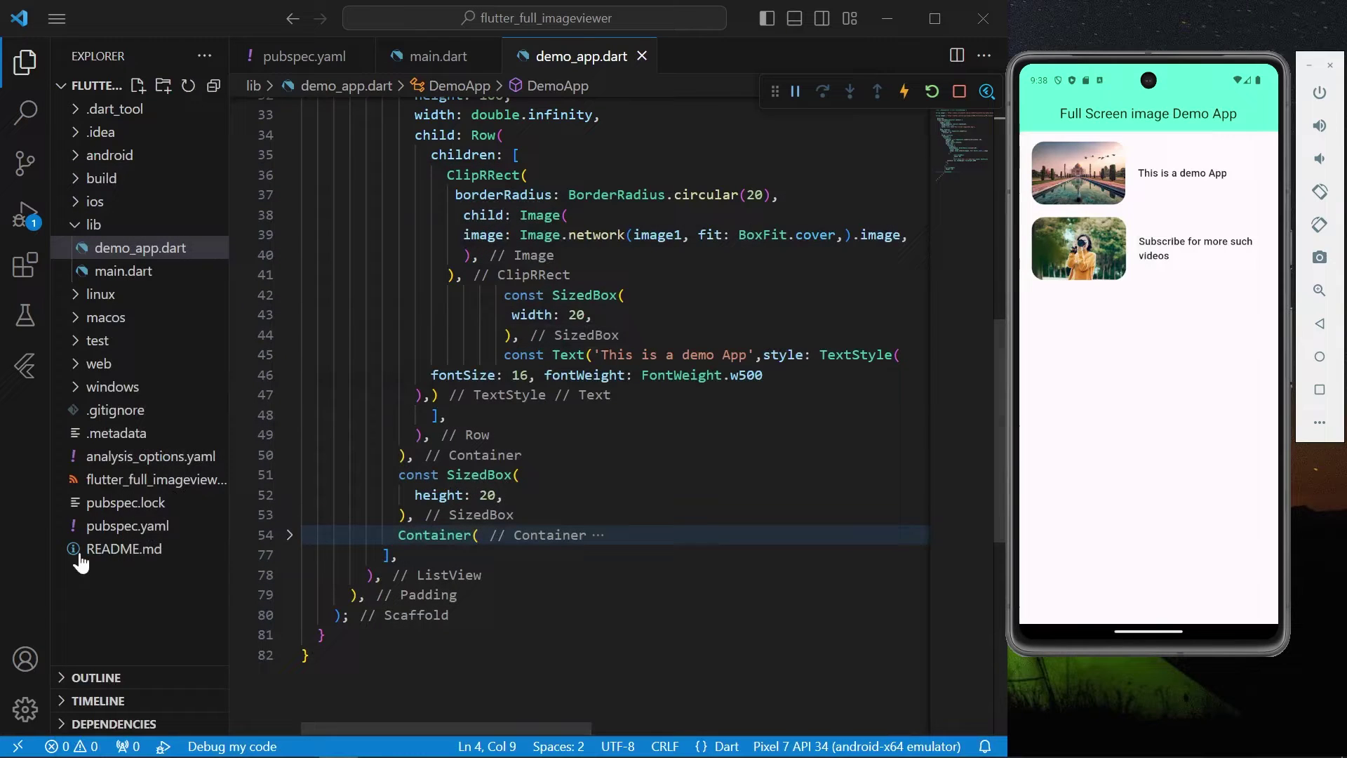
pyautogui.click(91, 527)
pyautogui.hotkey('ctrl', 'v')
pyautogui.scroll(-1, 631, 410)
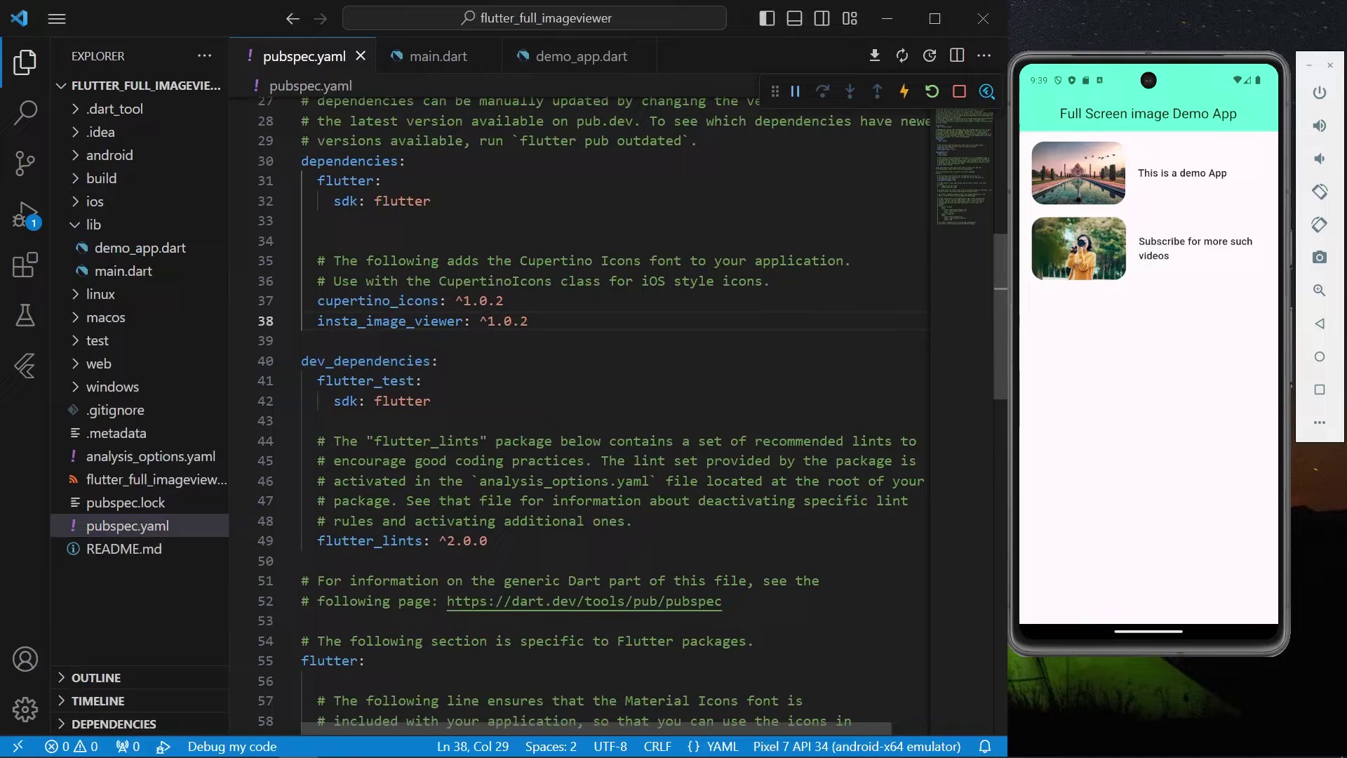
pyautogui.hotkey('ctrl', 's')
pyautogui.scroll(3, 611, 411)
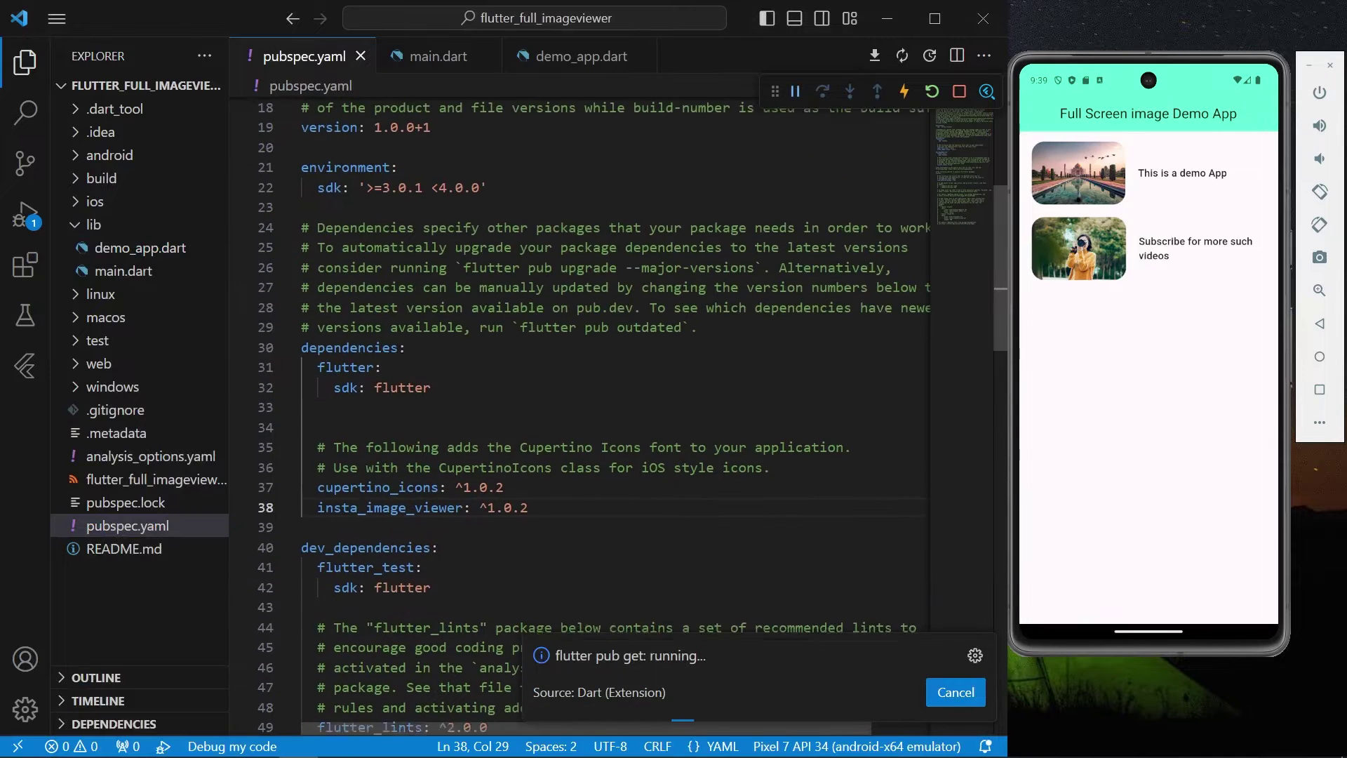
pyautogui.click(447, 63)
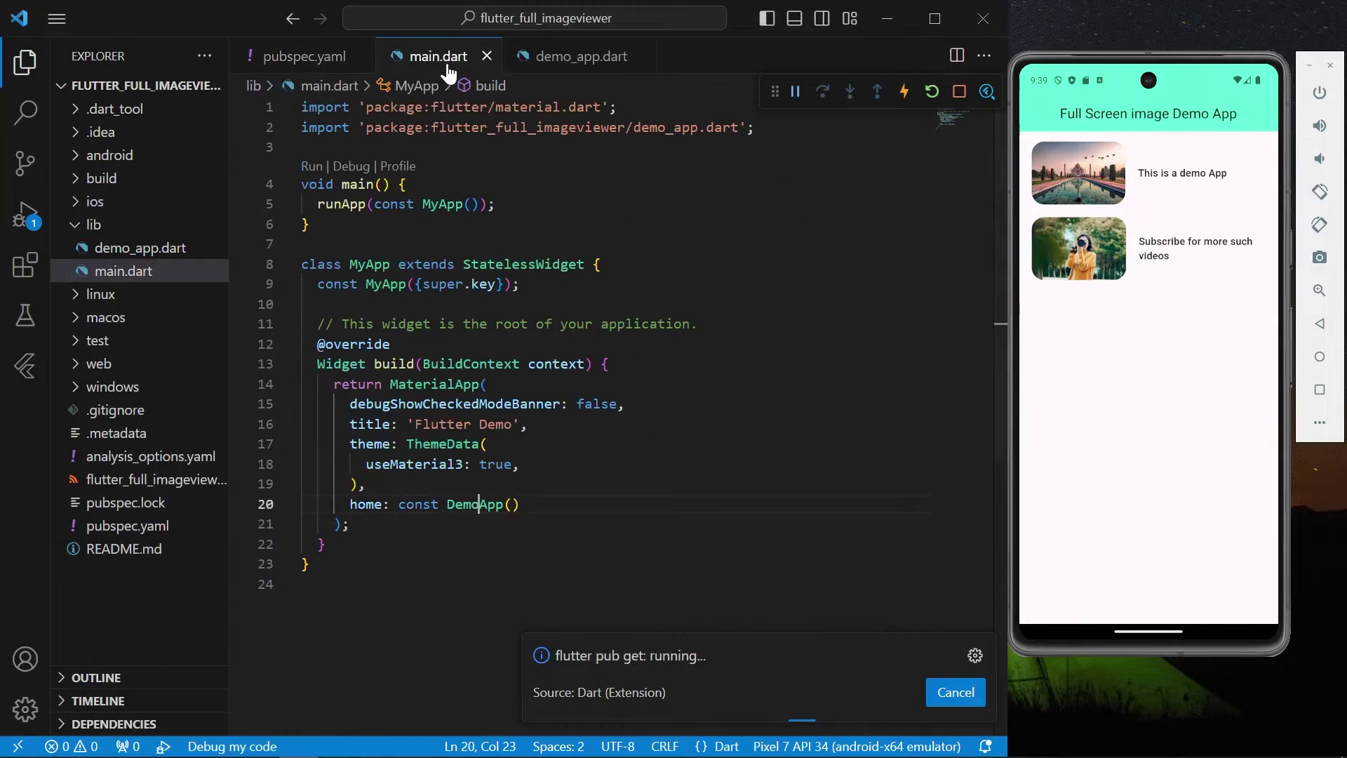
pyautogui.click(555, 64)
pyautogui.scroll(2, 284, 468)
pyautogui.scroll(-2, 284, 468)
pyautogui.scroll(-1, 284, 469)
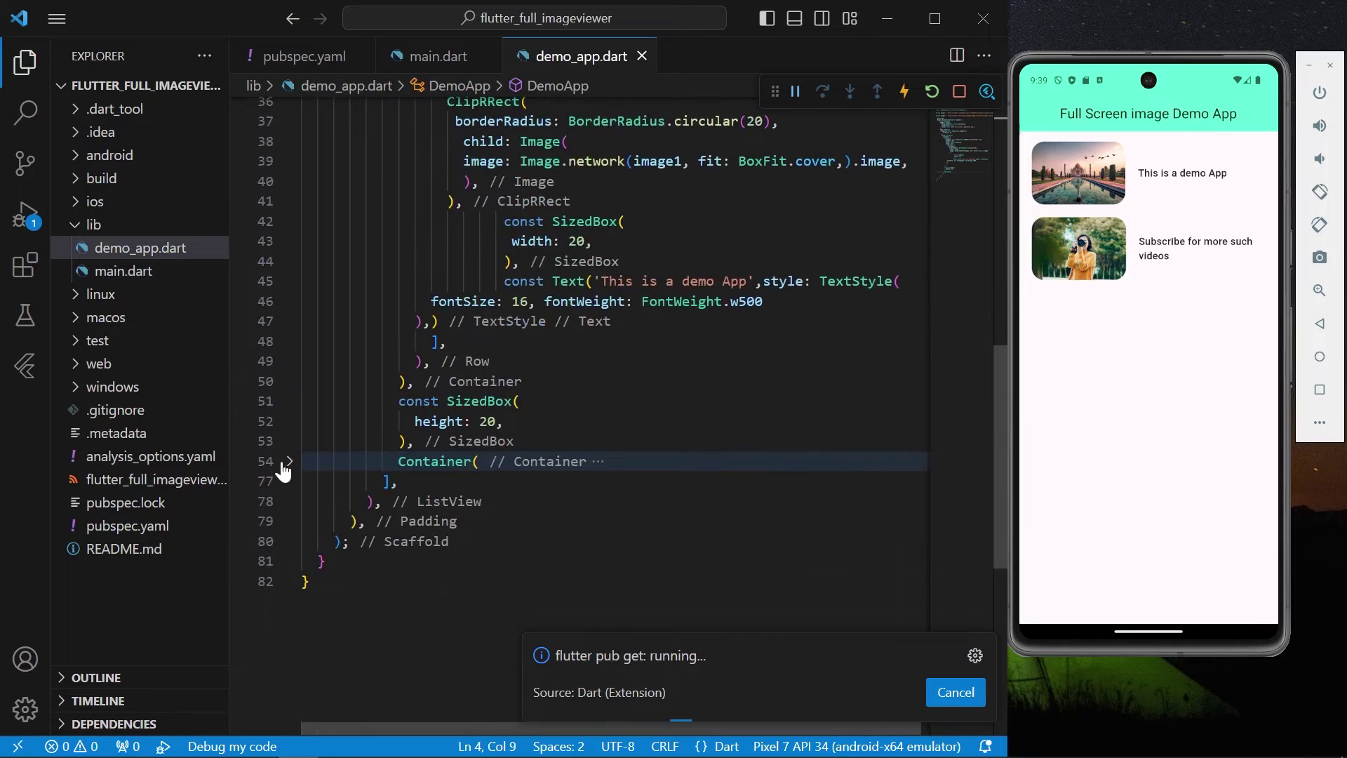
# Unfold the second image row and place the cursor on the first thumbnail's ClipRRect.
pyautogui.click(289, 461)
pyautogui.scroll(2, 966, 315)
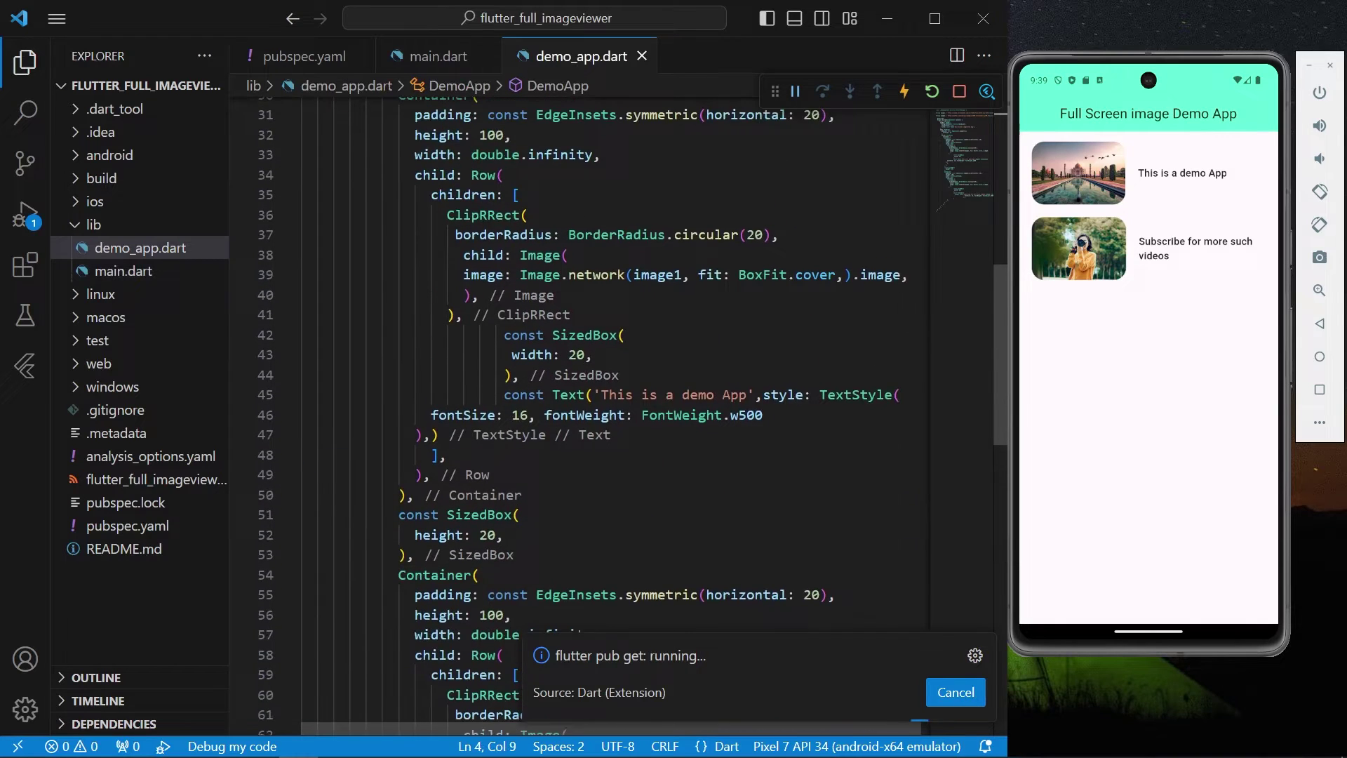
pyautogui.scroll(2, 966, 315)
pyautogui.scroll(-2, 589, 410)
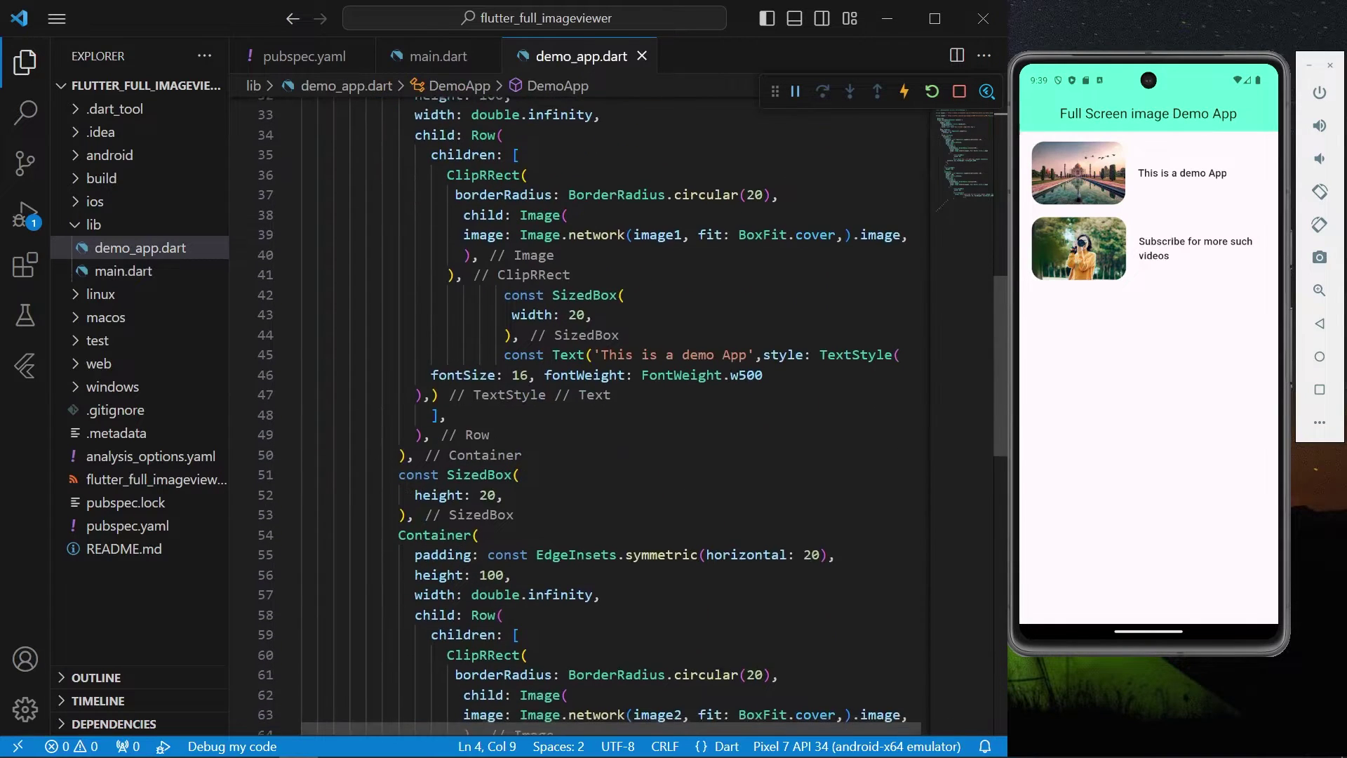
pyautogui.scroll(1, 285, 291)
pyautogui.scroll(1, 285, 292)
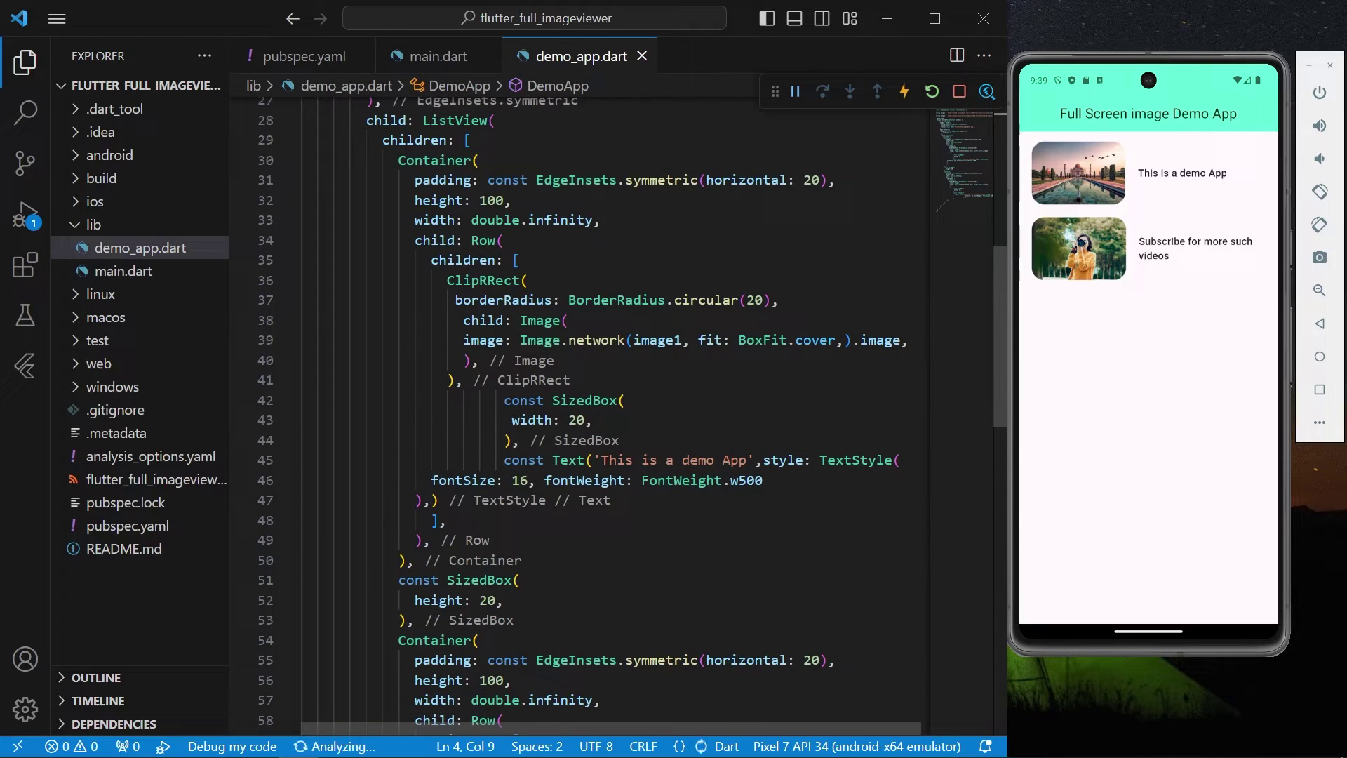
pyautogui.click(289, 282)
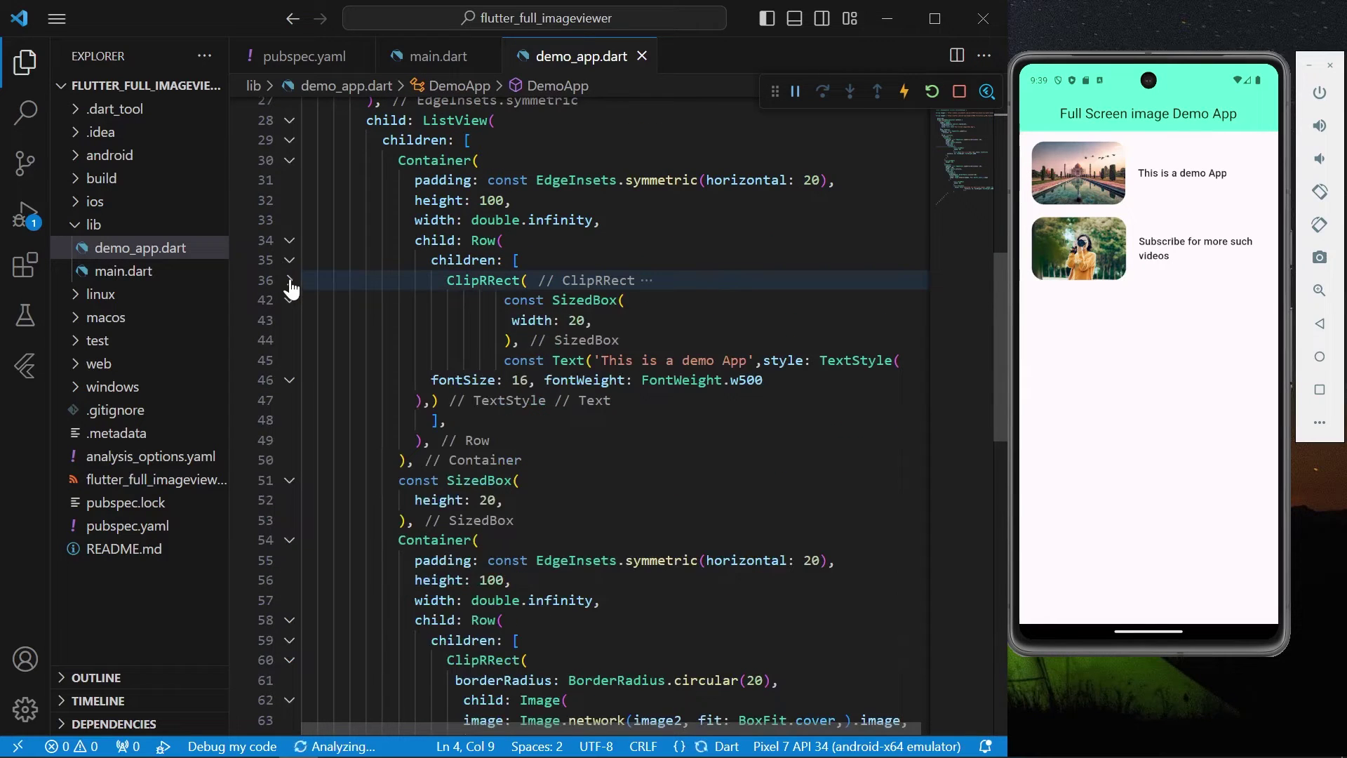
pyautogui.click(289, 282)
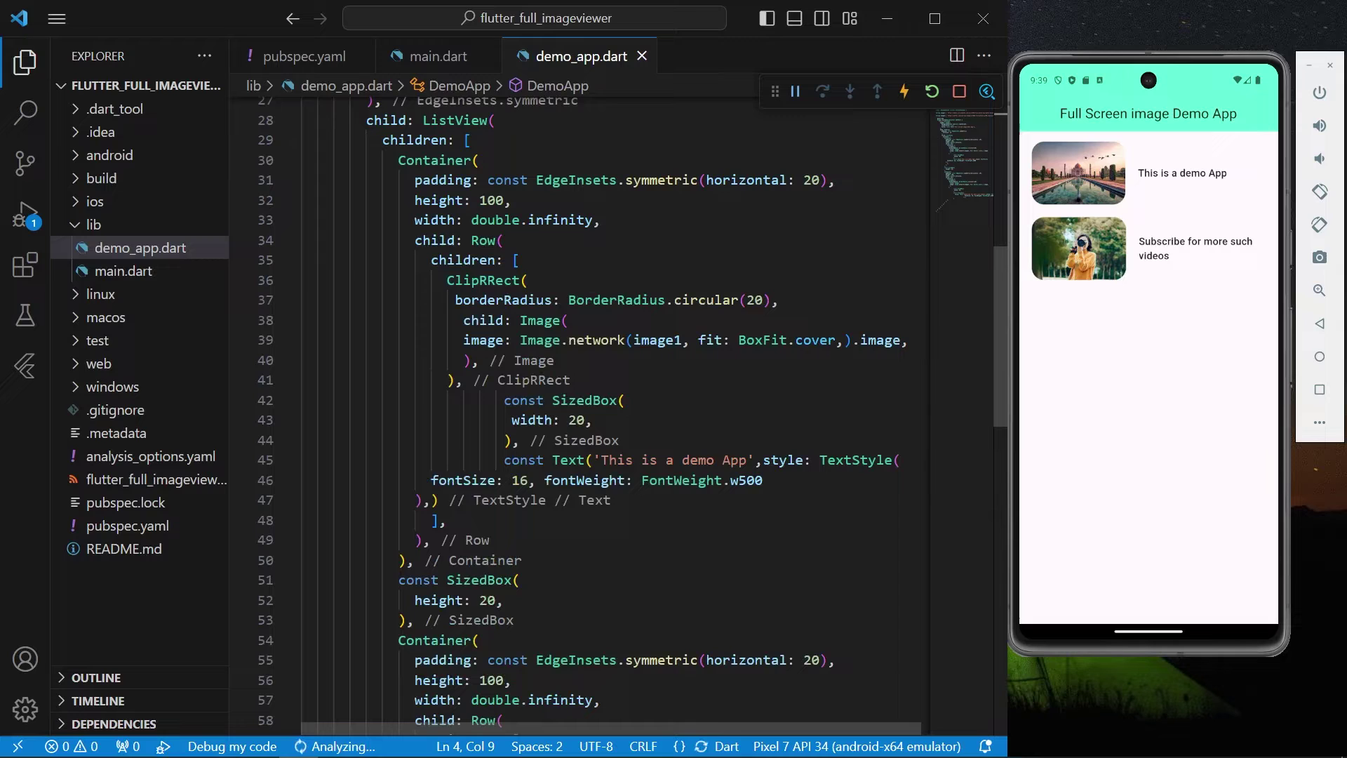
pyautogui.click(479, 280)
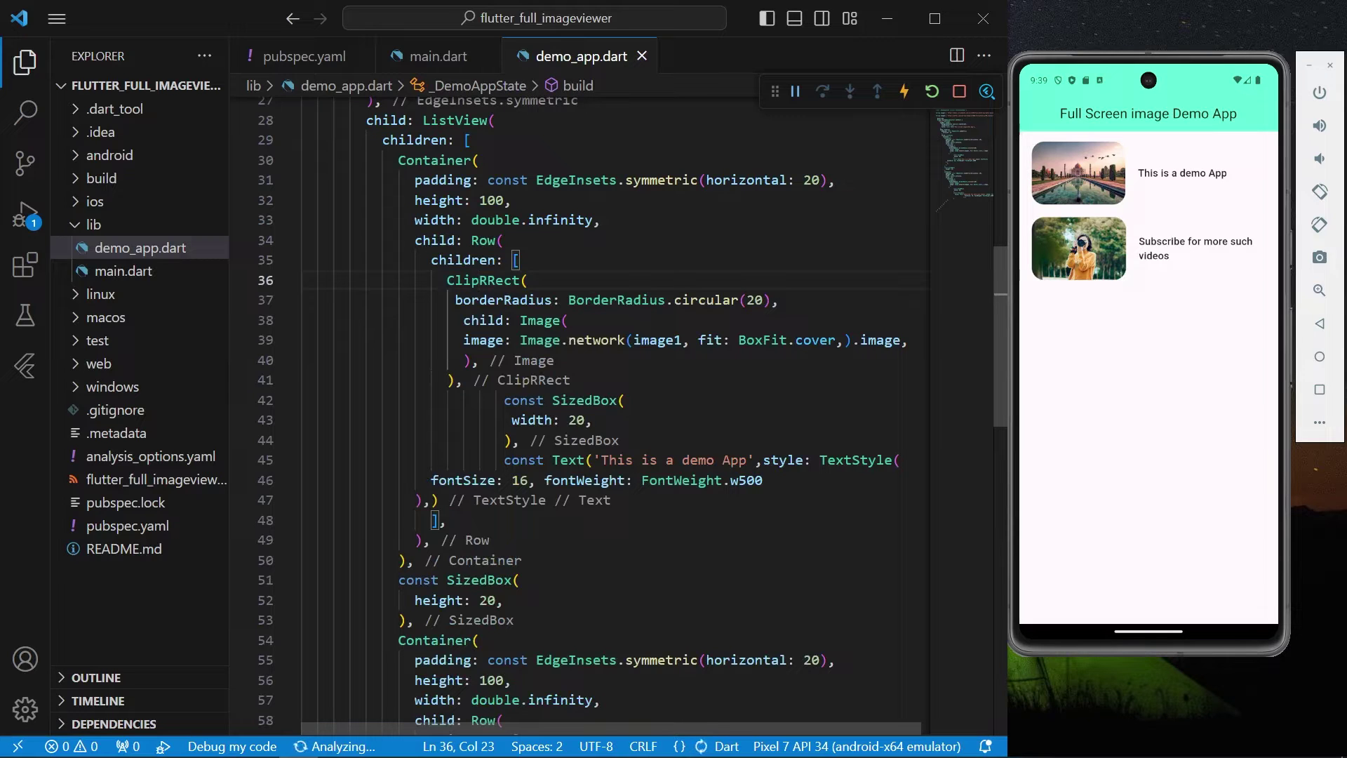
# Wrap the first ClipRRect with a widget, correct its name to InstaImageViewer, and accept the import.
pyautogui.hotkey('ctrl', '.')
pyautogui.press('Down')
pyautogui.press('Down')
pyautogui.press('Down')
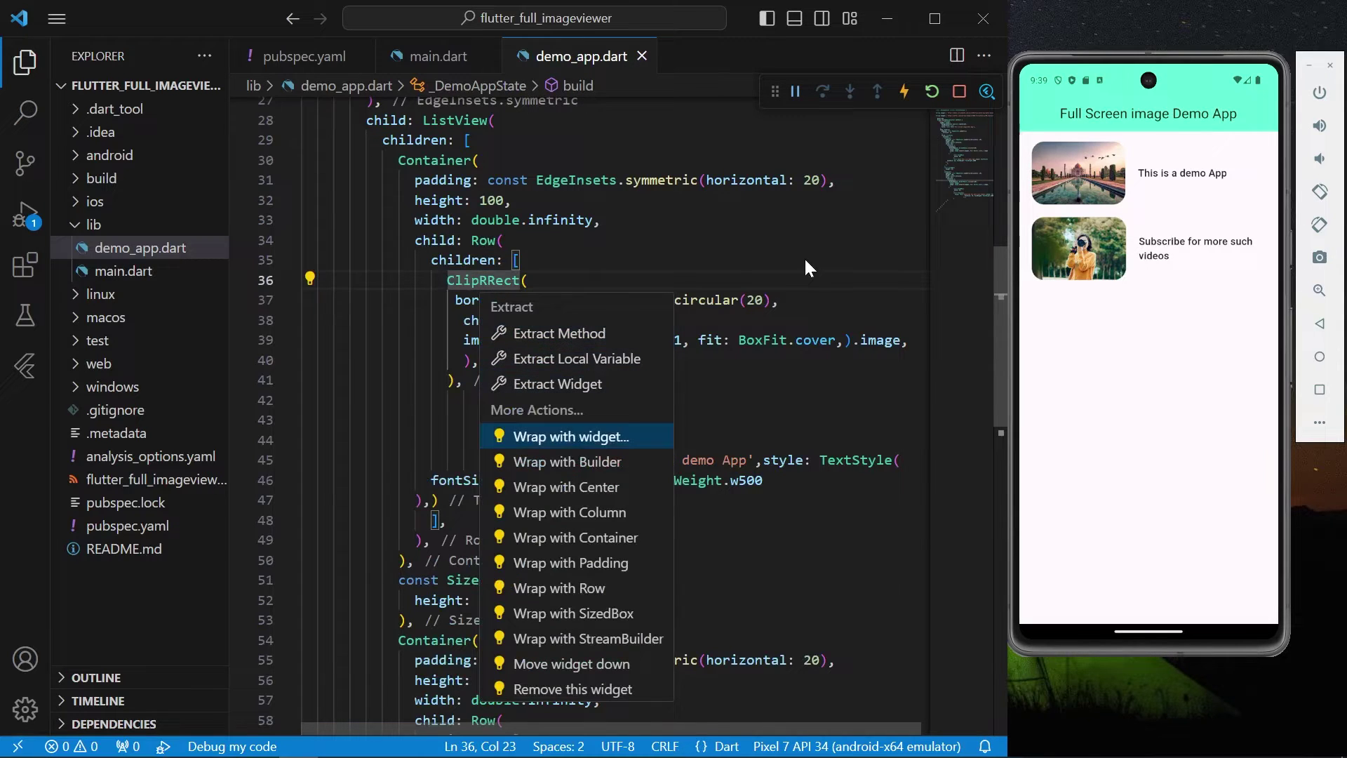
pyautogui.press('Escape')
pyautogui.write('INst(')
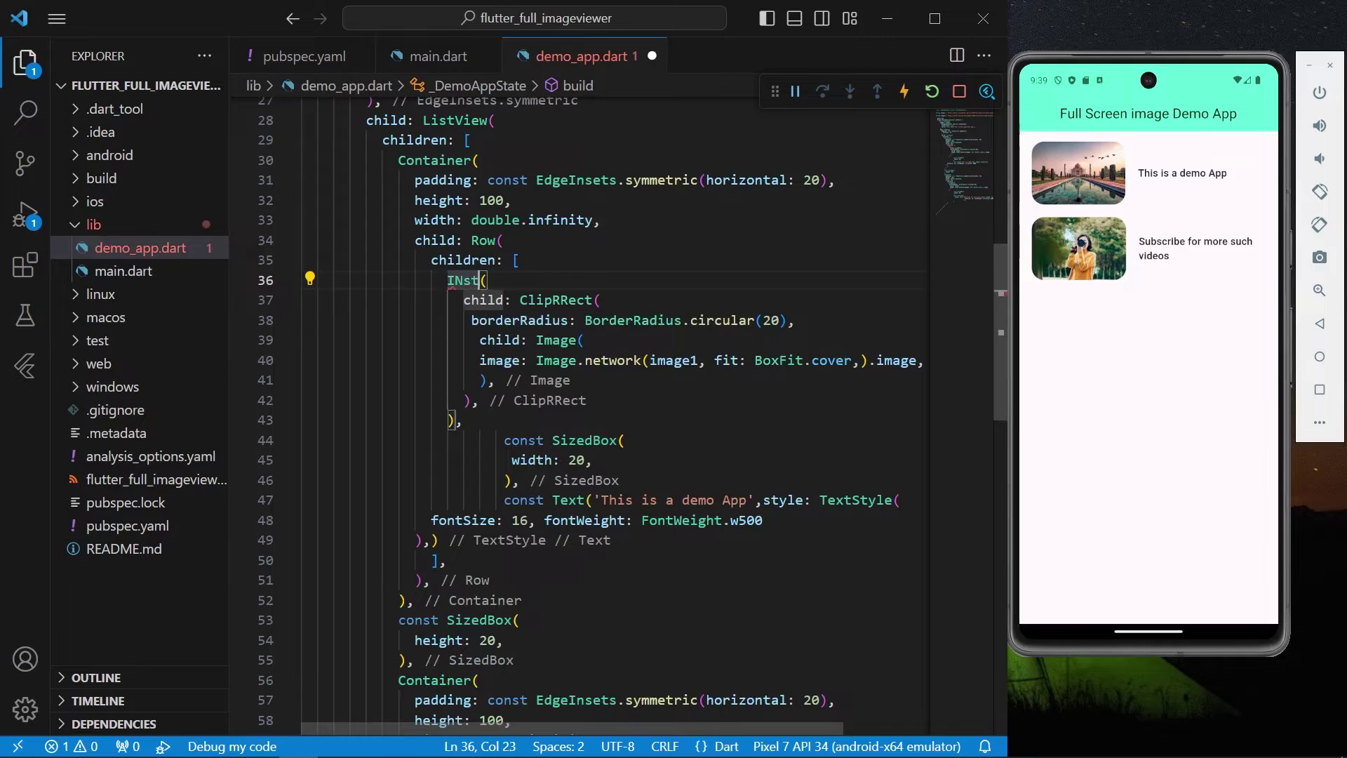
pyautogui.press('BackSpace')
pyautogui.press('BackSpace')
pyautogui.press('BackSpace')
pyautogui.write('n')
pyautogui.write('sta')
pyautogui.write('M')
pyautogui.press('BackSpace')
pyautogui.write('Imag')
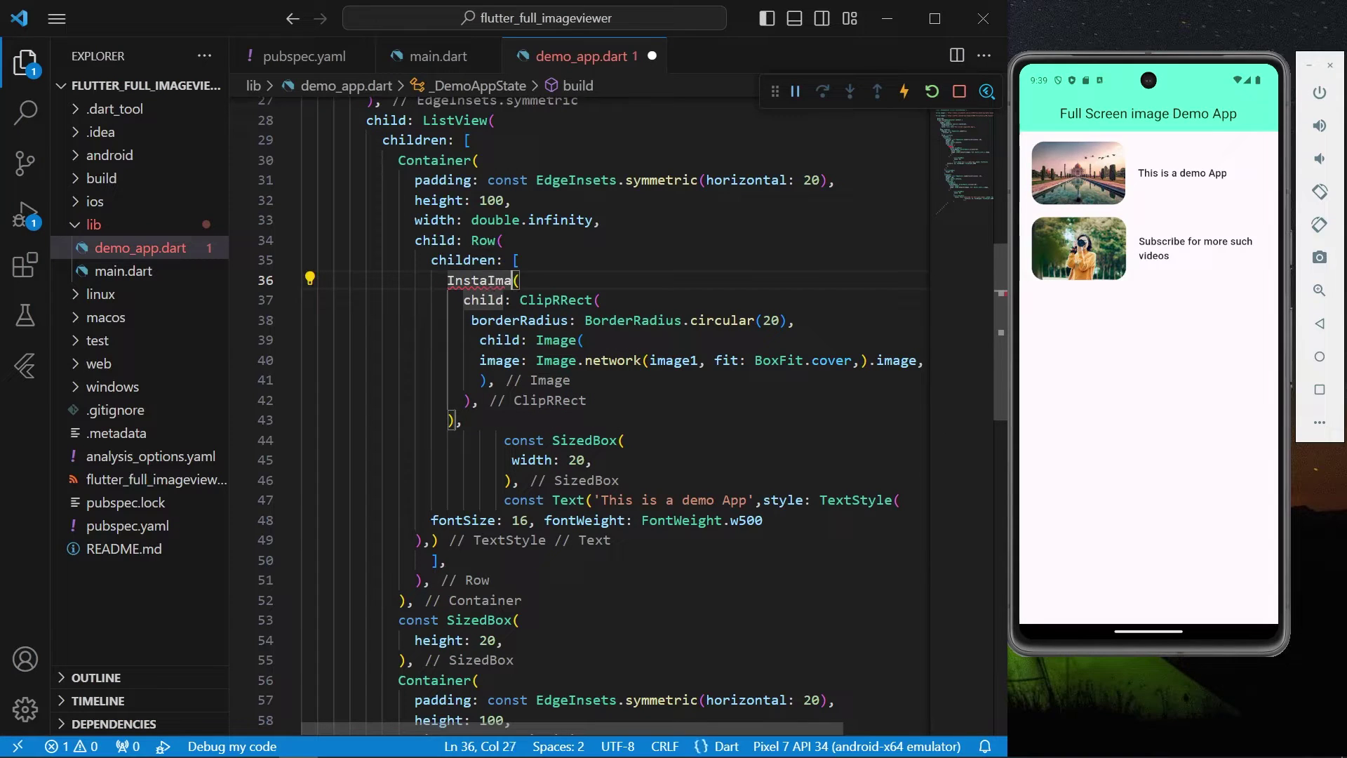
pyautogui.write('e')
pyautogui.write('V')
pyautogui.write('iw')
pyautogui.write('er')
pyautogui.press('BackSpace')
pyautogui.press('BackSpace')
pyautogui.press('BackSpace')
pyautogui.write('eer')
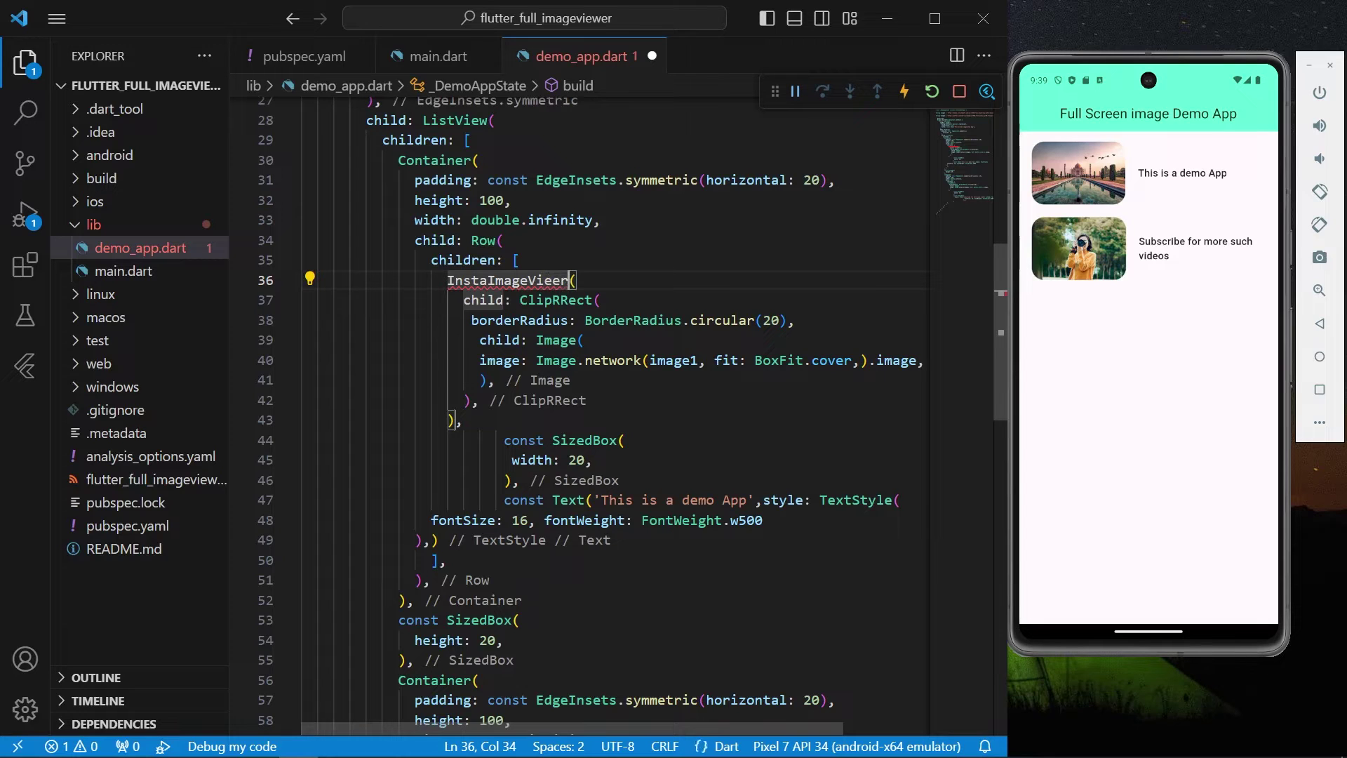
pyautogui.press('BackSpace')
pyautogui.press('BackSpace')
pyautogui.press('BackSpace')
pyautogui.press('BackSpace')
pyautogui.write('iw')
pyautogui.write('er')
pyautogui.press('Return')
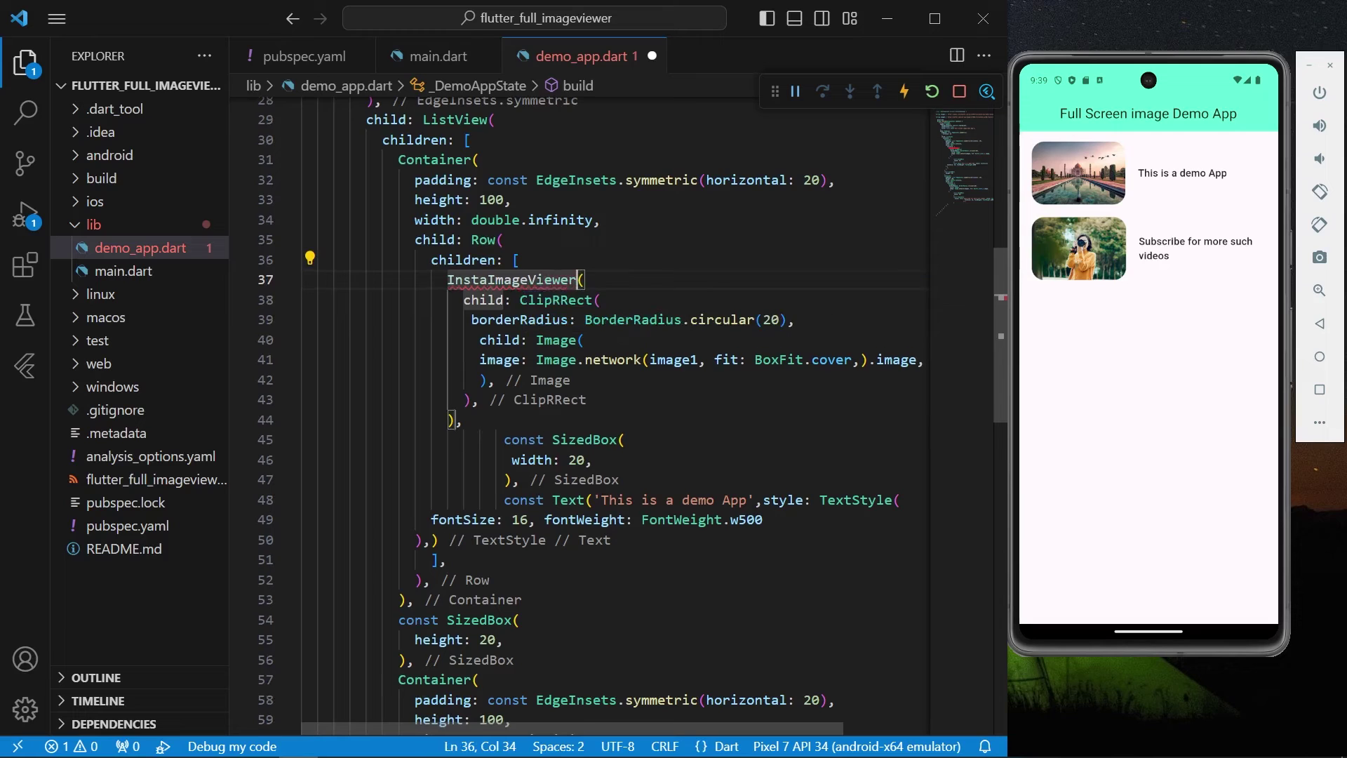
pyautogui.scroll(-3, 632, 410)
pyautogui.scroll(2, 631, 412)
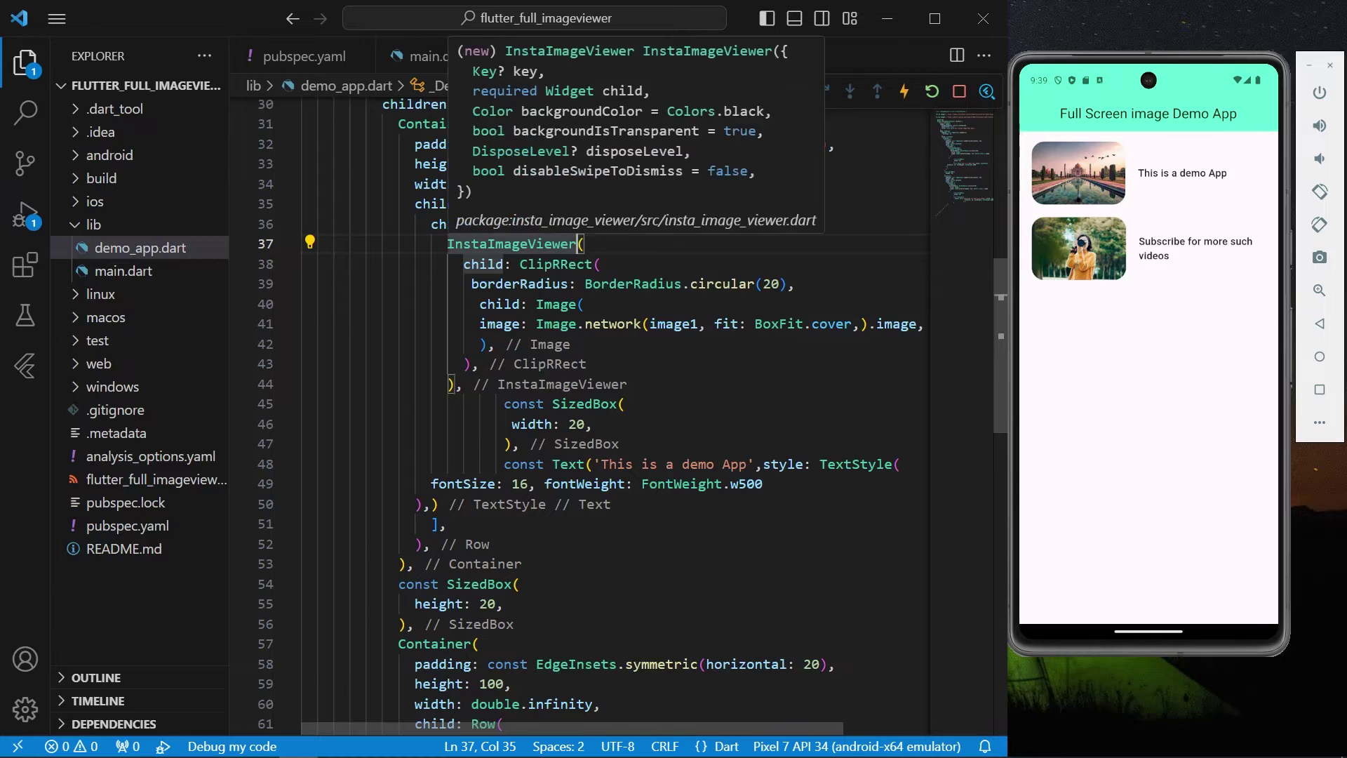
pyautogui.scroll(-3, 610, 411)
pyautogui.scroll(-3, 611, 410)
pyautogui.scroll(2, 611, 411)
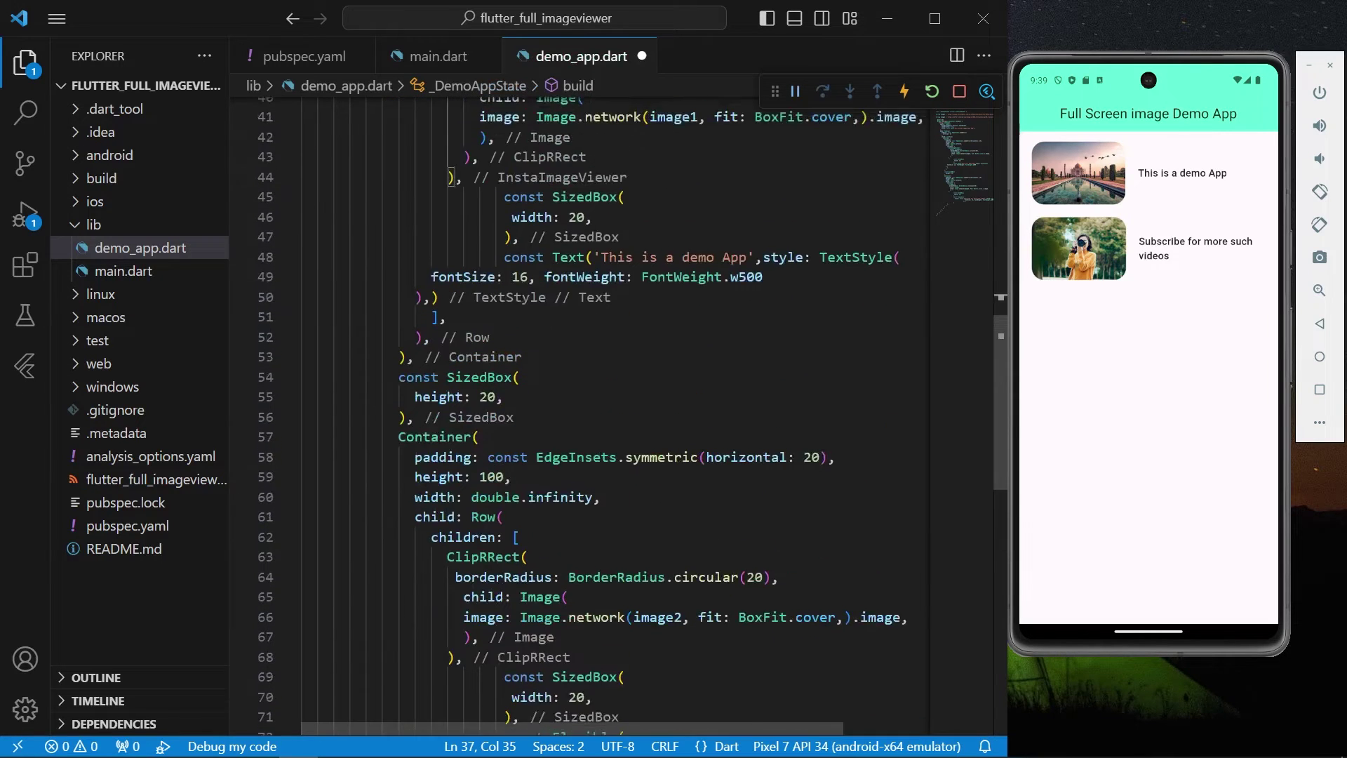
pyautogui.scroll(-3, 611, 410)
# Wrap the line-63 ClipRRect in InstaImageViewer and save demo_app.dart to hot reload.
pyautogui.click(518, 294)
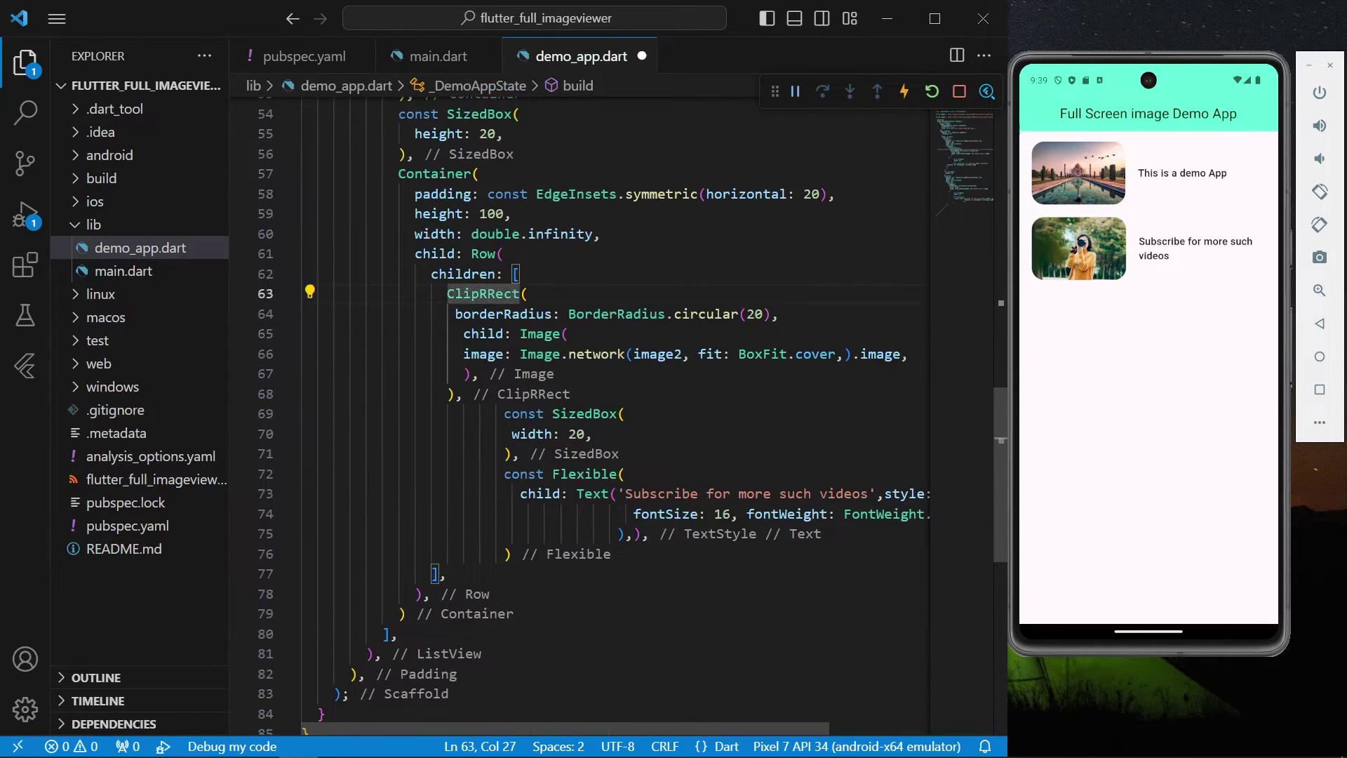
pyautogui.hotkey('ctrl', '.')
pyautogui.press('Down')
pyautogui.press('Down')
pyautogui.press('Down')
pyautogui.press('Down')
pyautogui.press('Up')
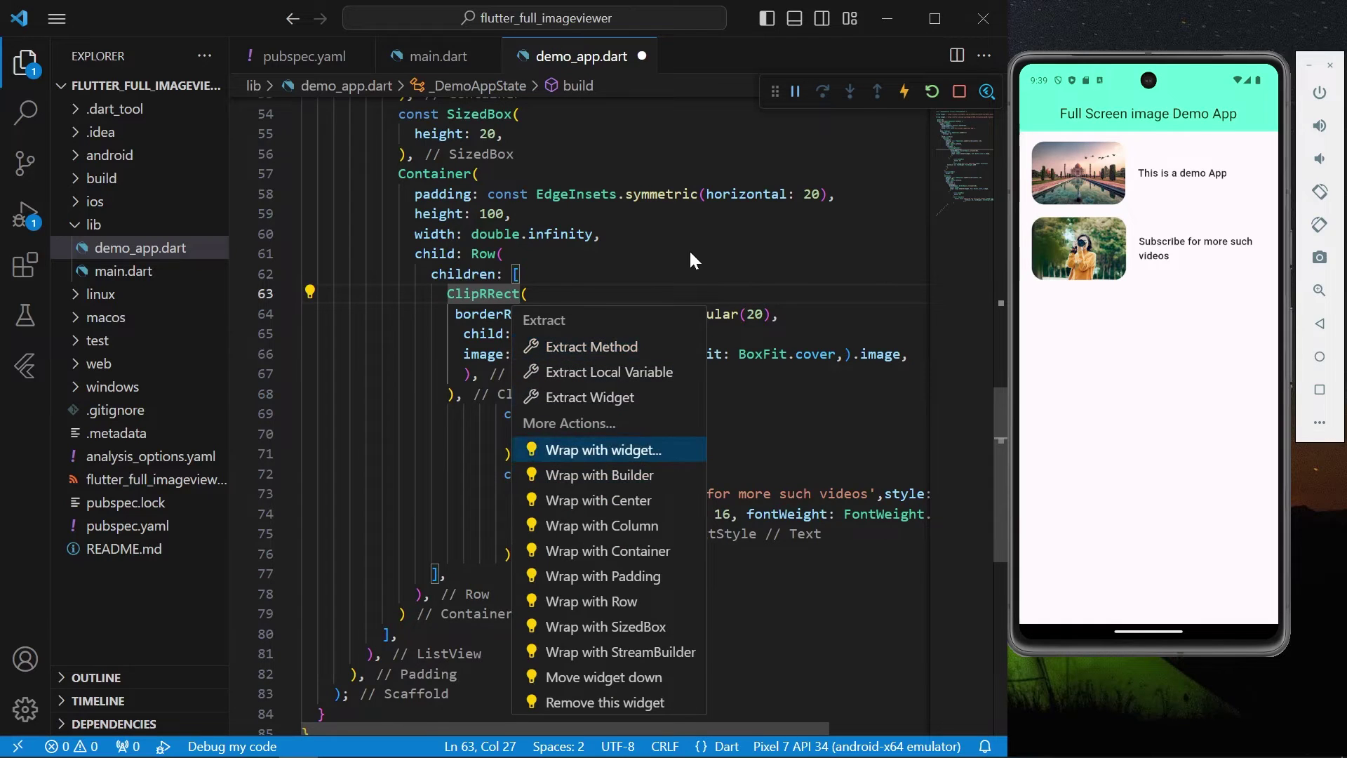
pyautogui.press('Return')
pyautogui.write('INsta(')
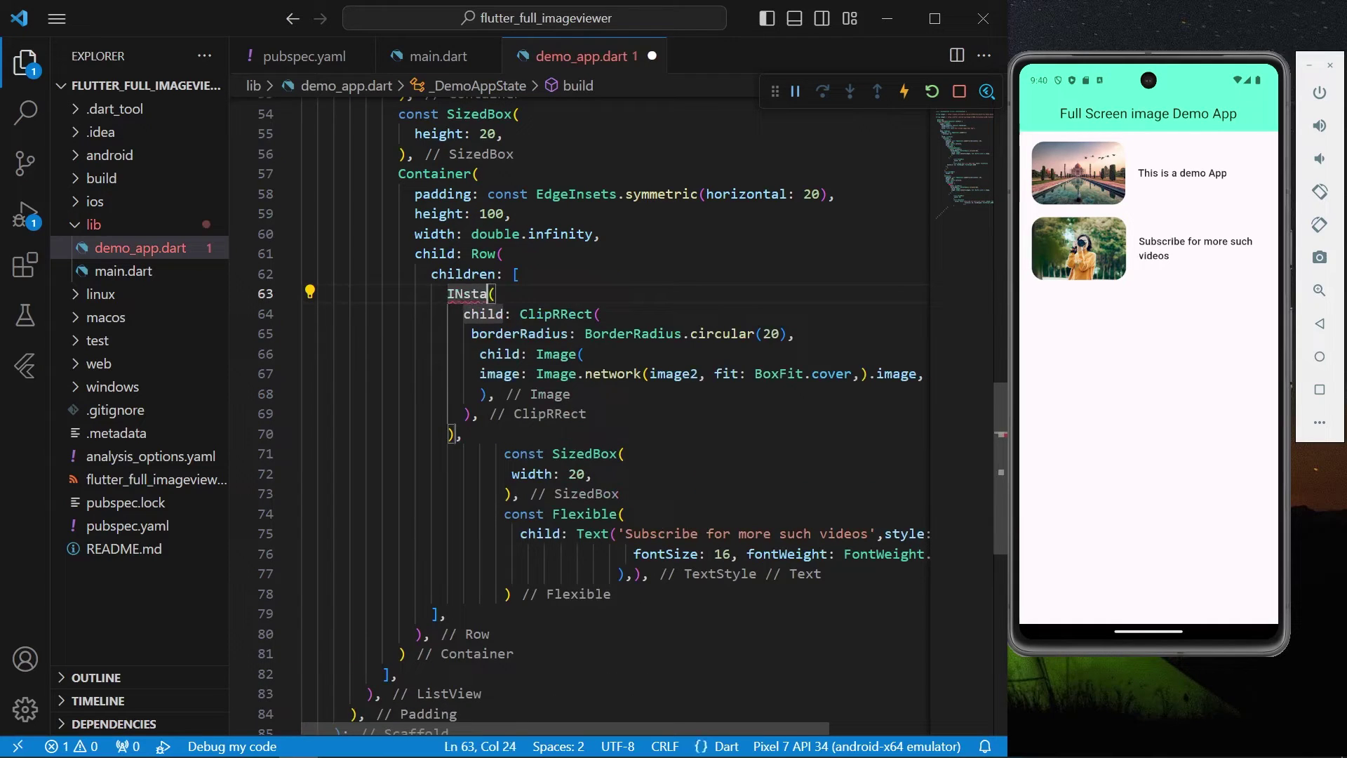
pyautogui.press('BackSpace')
pyautogui.press('BackSpace')
pyautogui.press('BackSpace')
pyautogui.press('BackSpace')
pyautogui.write('ns')
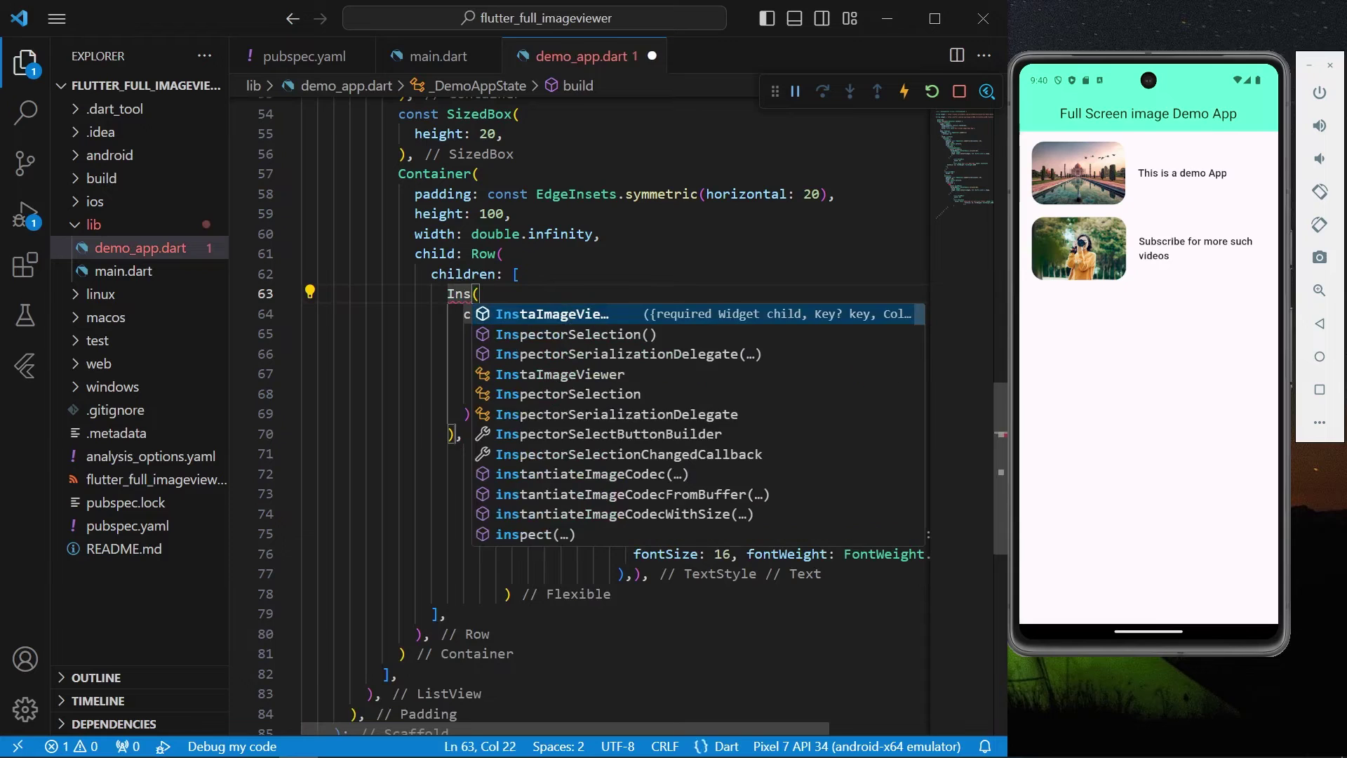
pyautogui.press('Return')
pyautogui.hotkey('ctrl', 's')
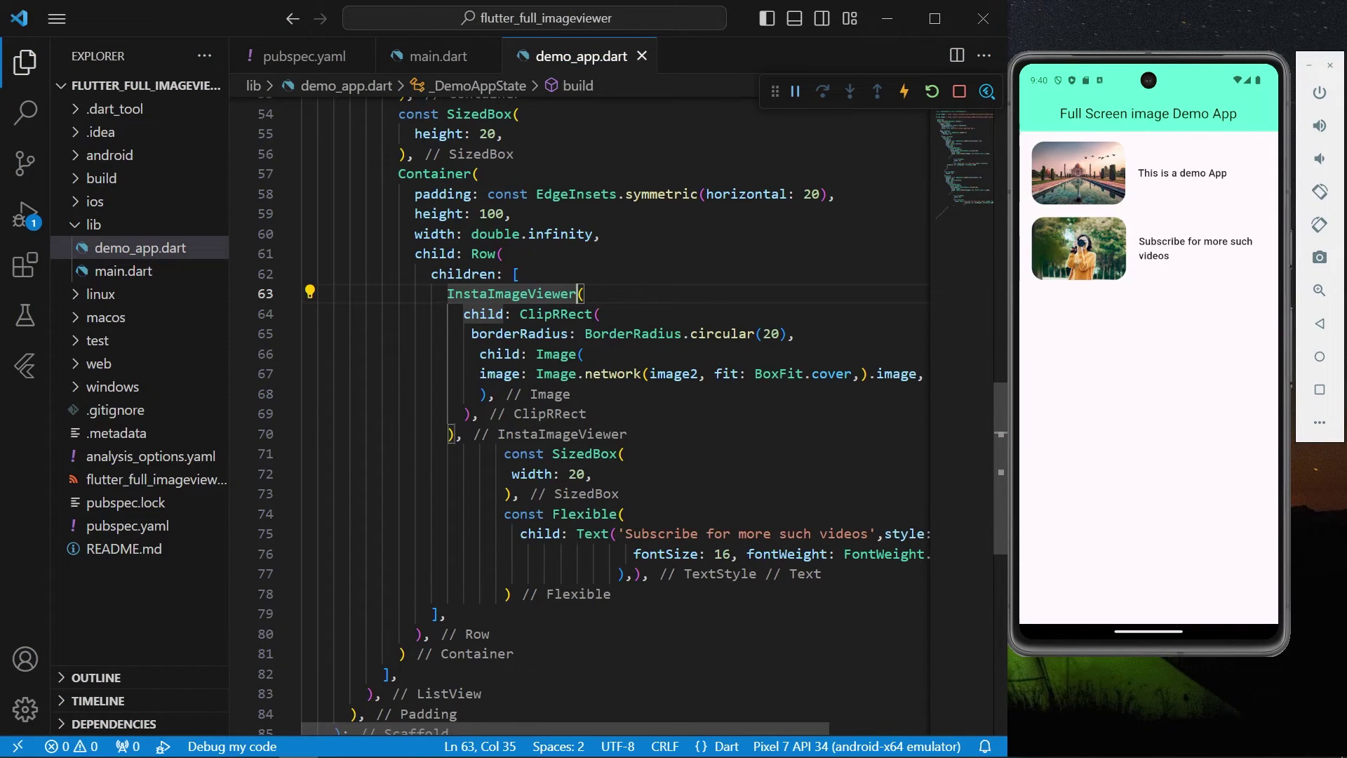
pyautogui.scroll(5, 610, 411)
pyautogui.scroll(5, 610, 411)
pyautogui.scroll(4, 611, 411)
pyautogui.scroll(1, 611, 410)
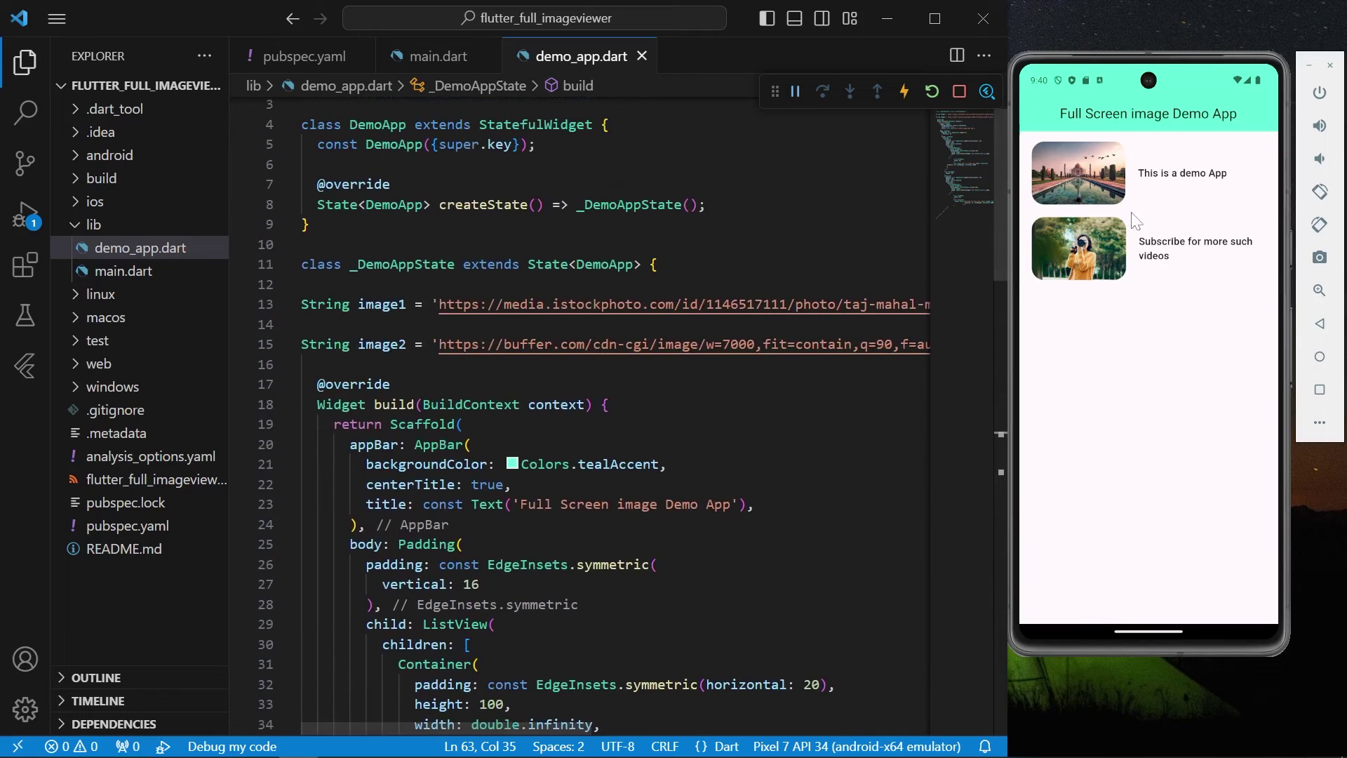
pyautogui.scroll(-3, 611, 411)
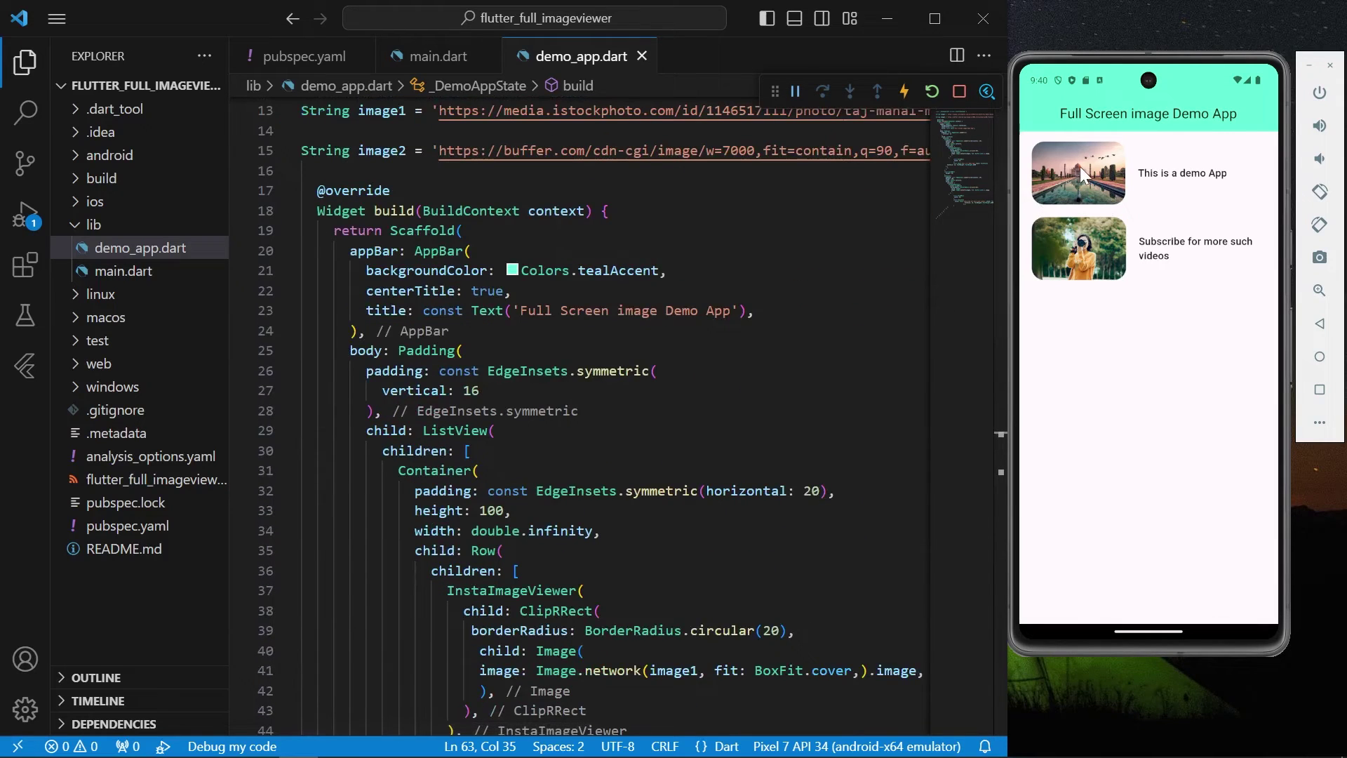
pyautogui.click(1083, 184)
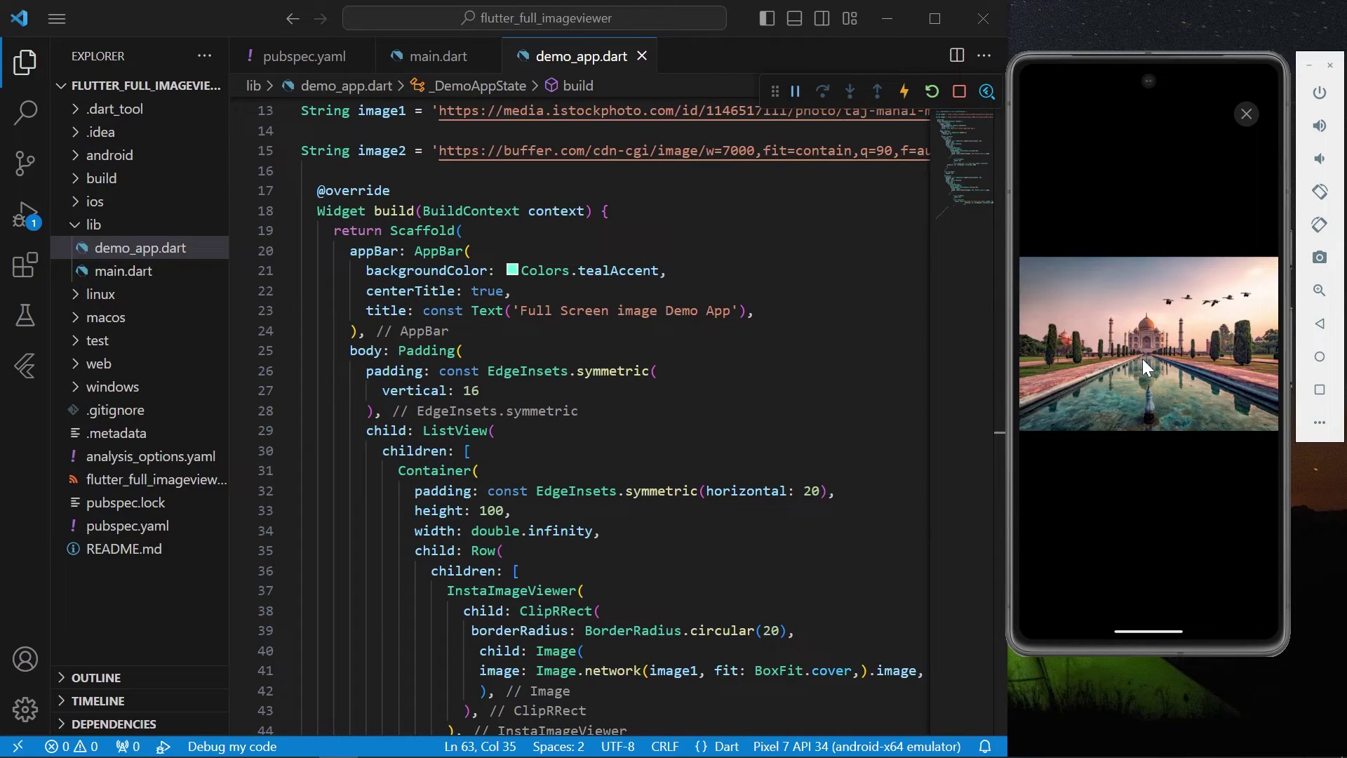
pyautogui.moveTo(1179, 320); pyautogui.dragTo(1171, 467)
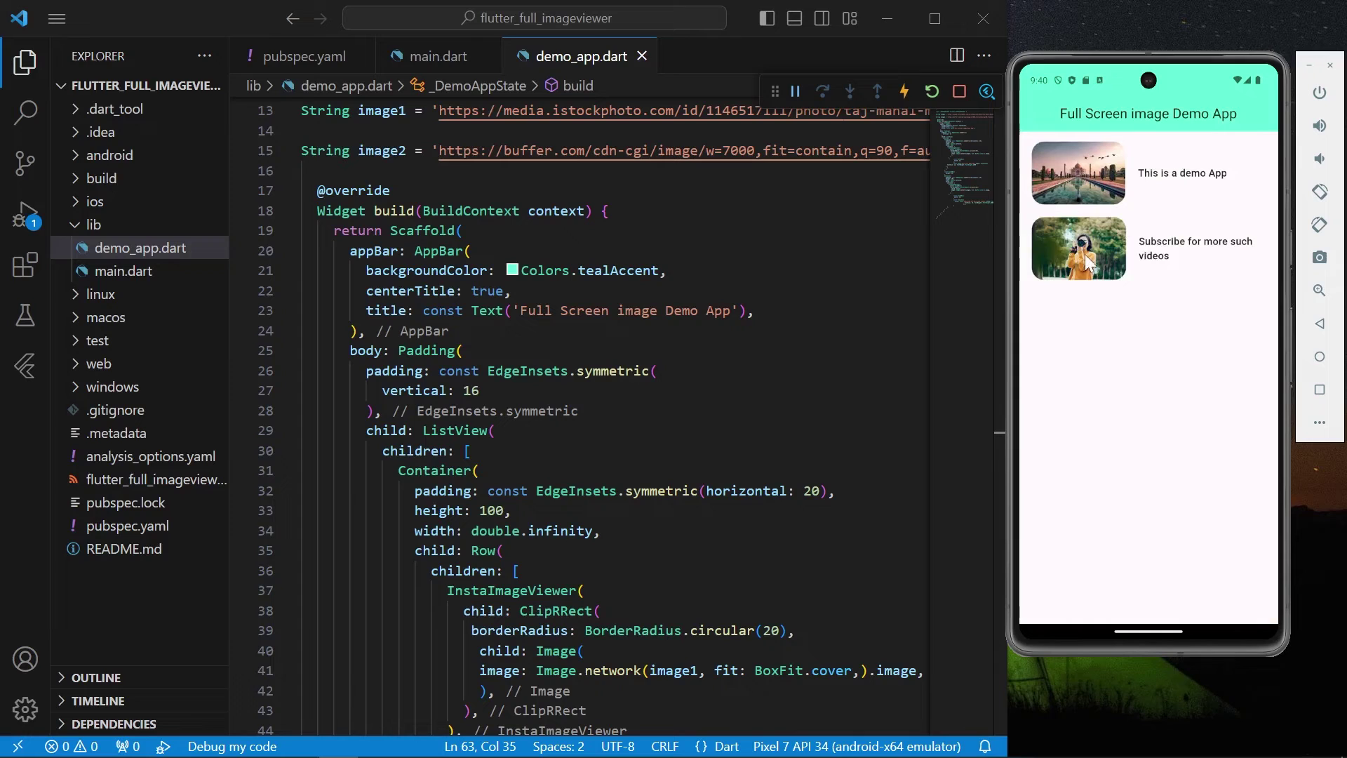
pyautogui.click(1088, 263)
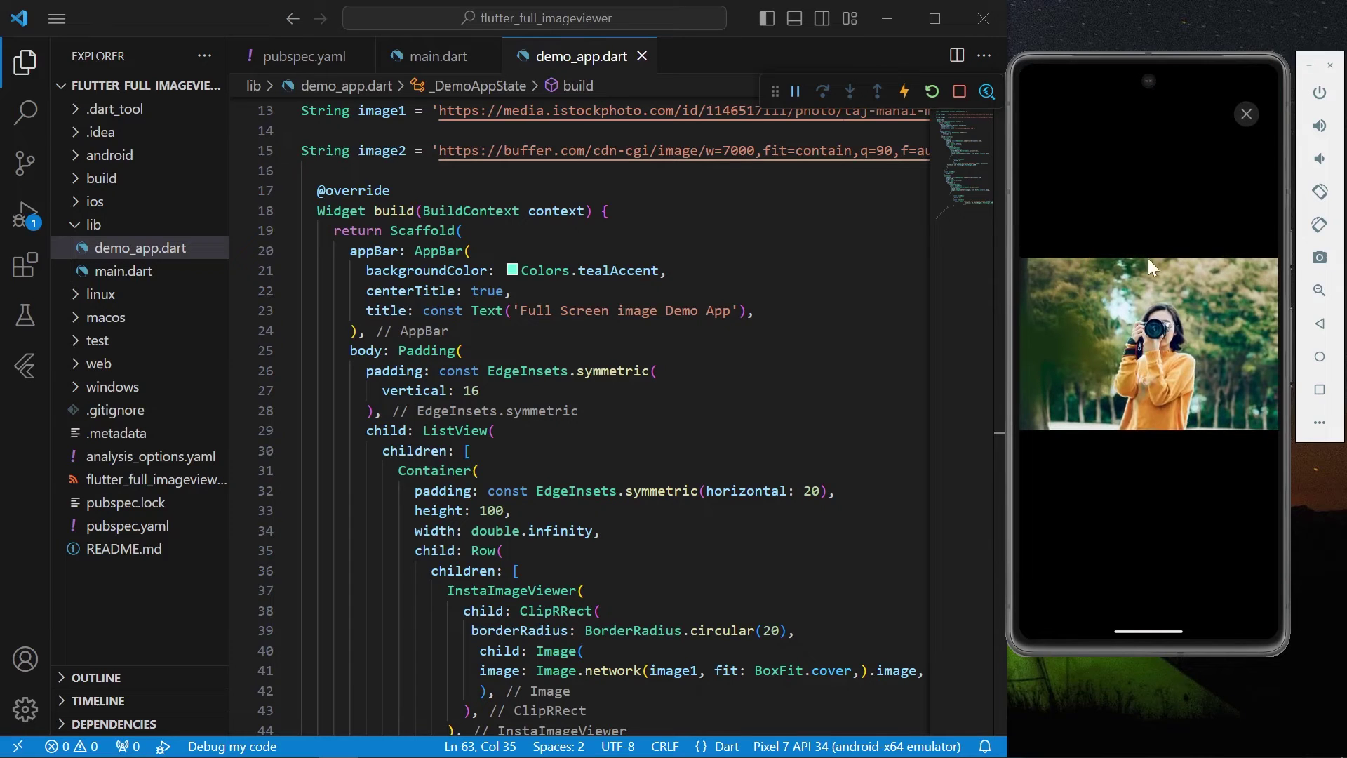
pyautogui.moveTo(1148, 389)
pyautogui.mouseDown()
pyautogui.moveTo(1178, 300)
pyautogui.moveTo(1170, 168)
pyautogui.mouseUp()
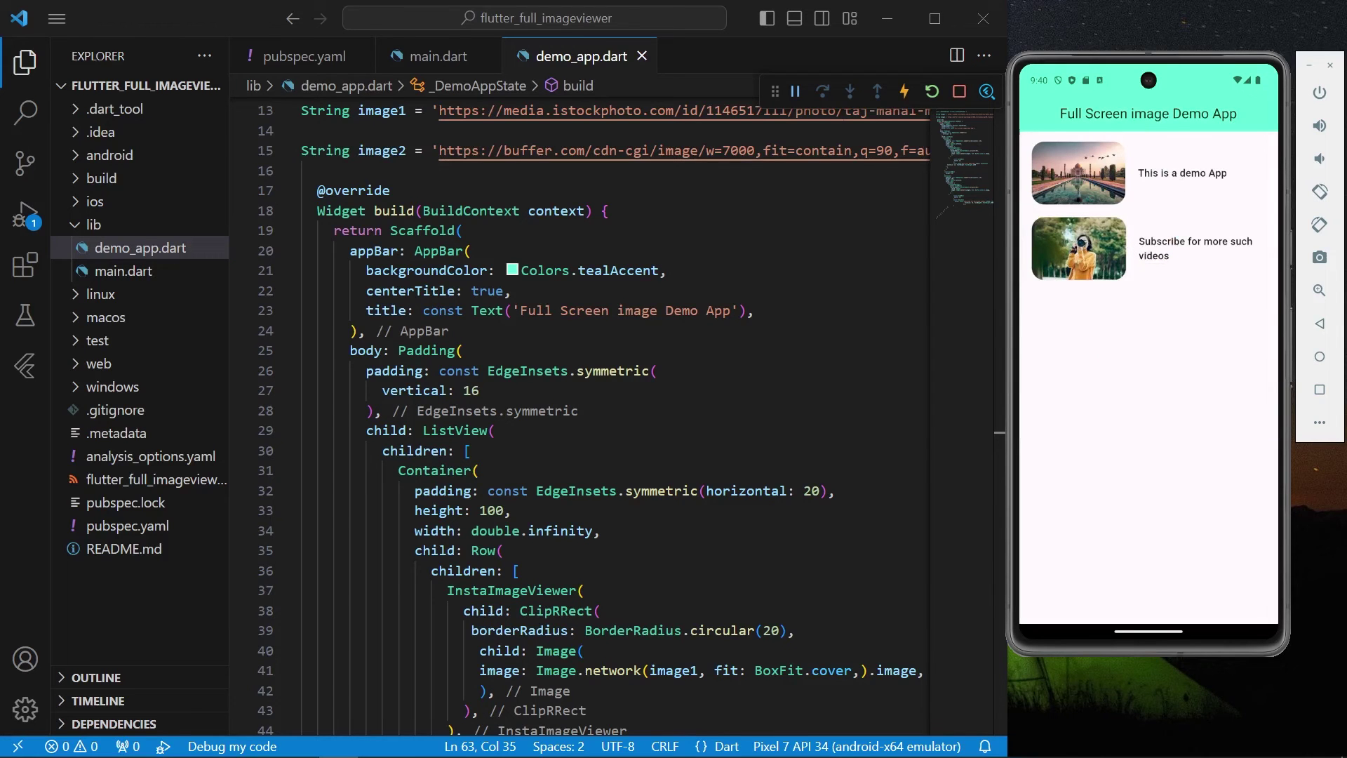
pyautogui.scroll(-4, 621, 416)
pyautogui.scroll(-6, 621, 415)
pyautogui.scroll(5, 621, 416)
pyautogui.scroll(7, 621, 416)
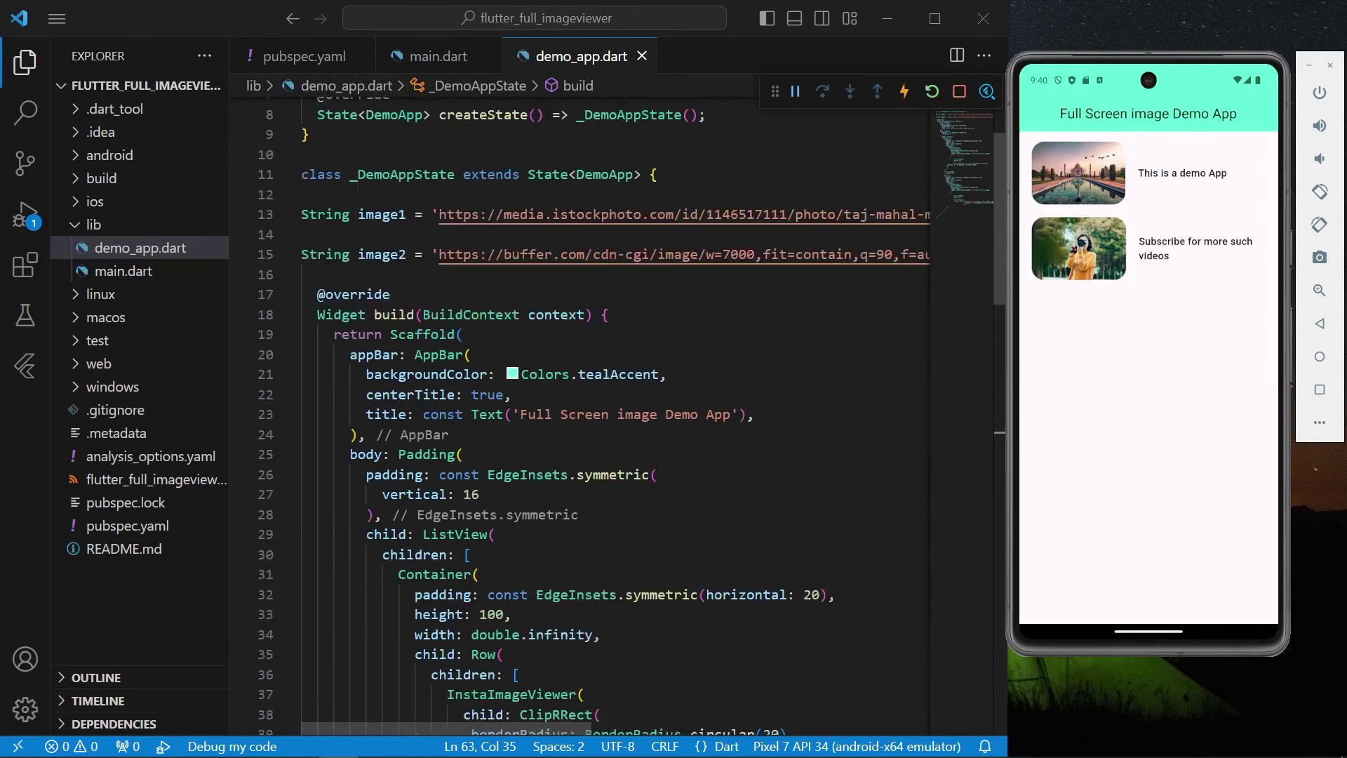
pyautogui.scroll(1, 621, 417)
pyautogui.scroll(-6, 621, 415)
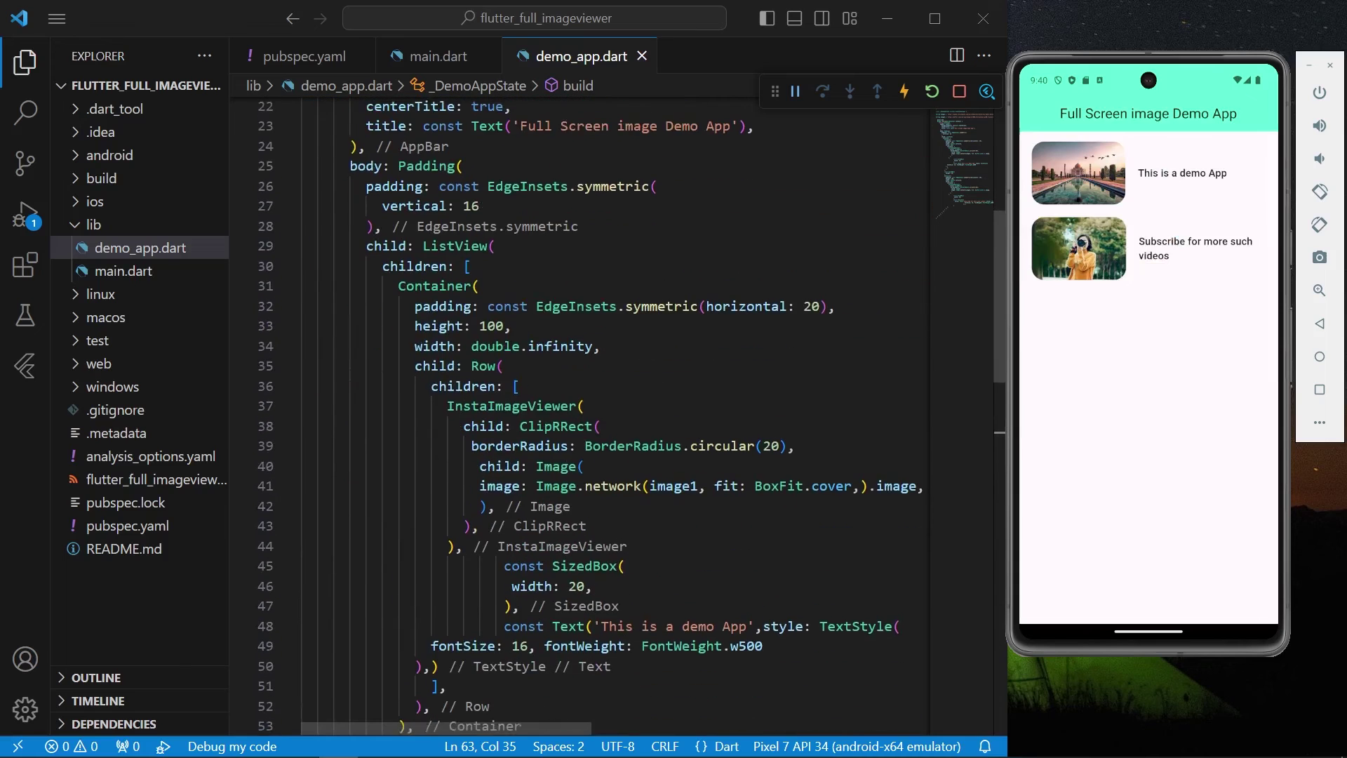
pyautogui.click(1095, 277)
pyautogui.moveTo(1196, 223); pyautogui.dragTo(1190, 733)
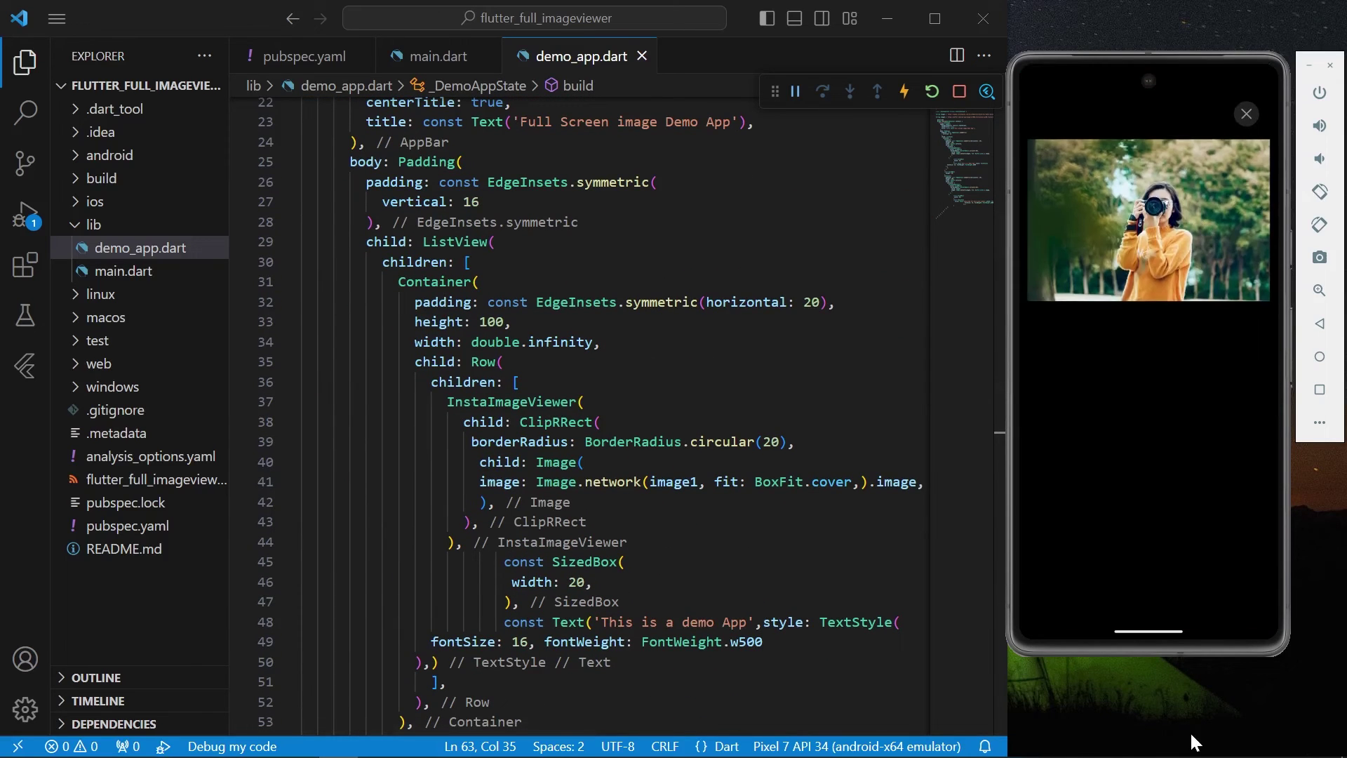
pyautogui.scroll(-4, 632, 421)
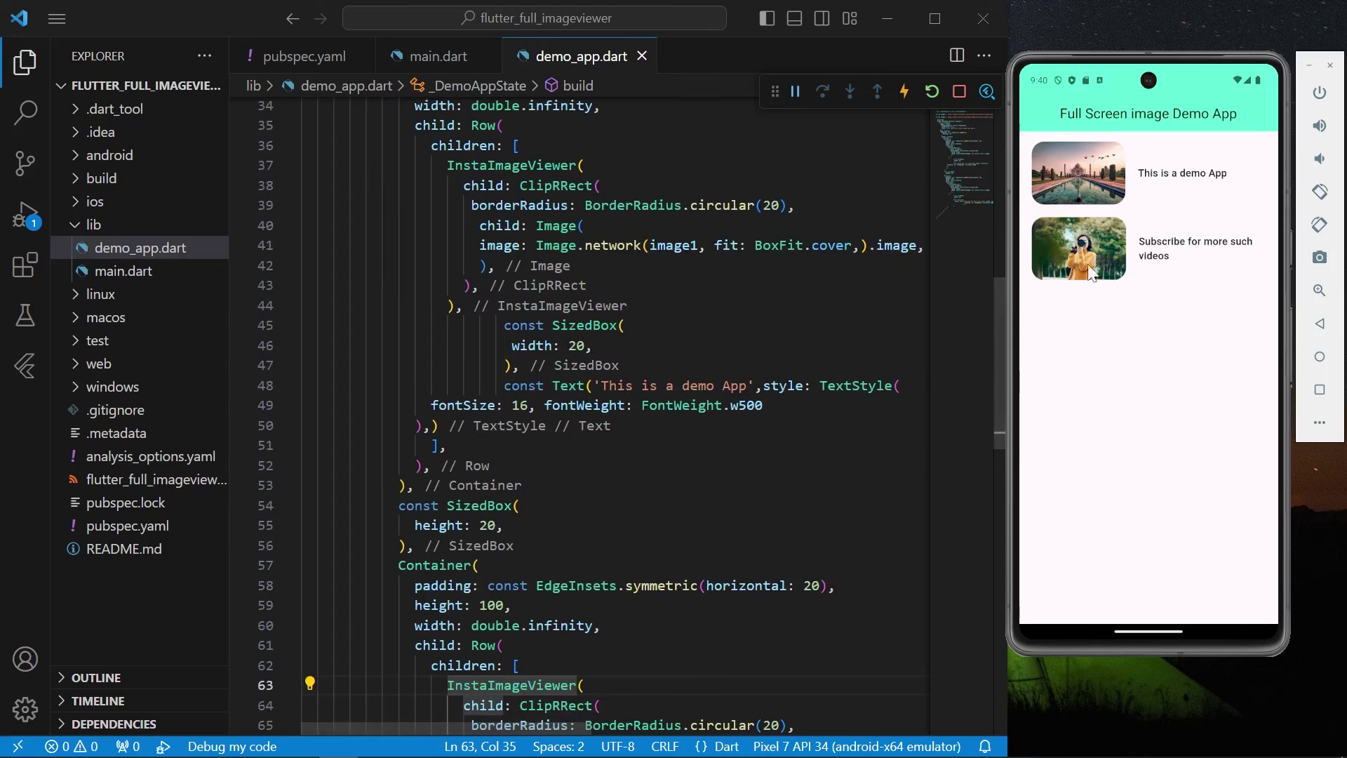
pyautogui.scroll(-5, 632, 421)
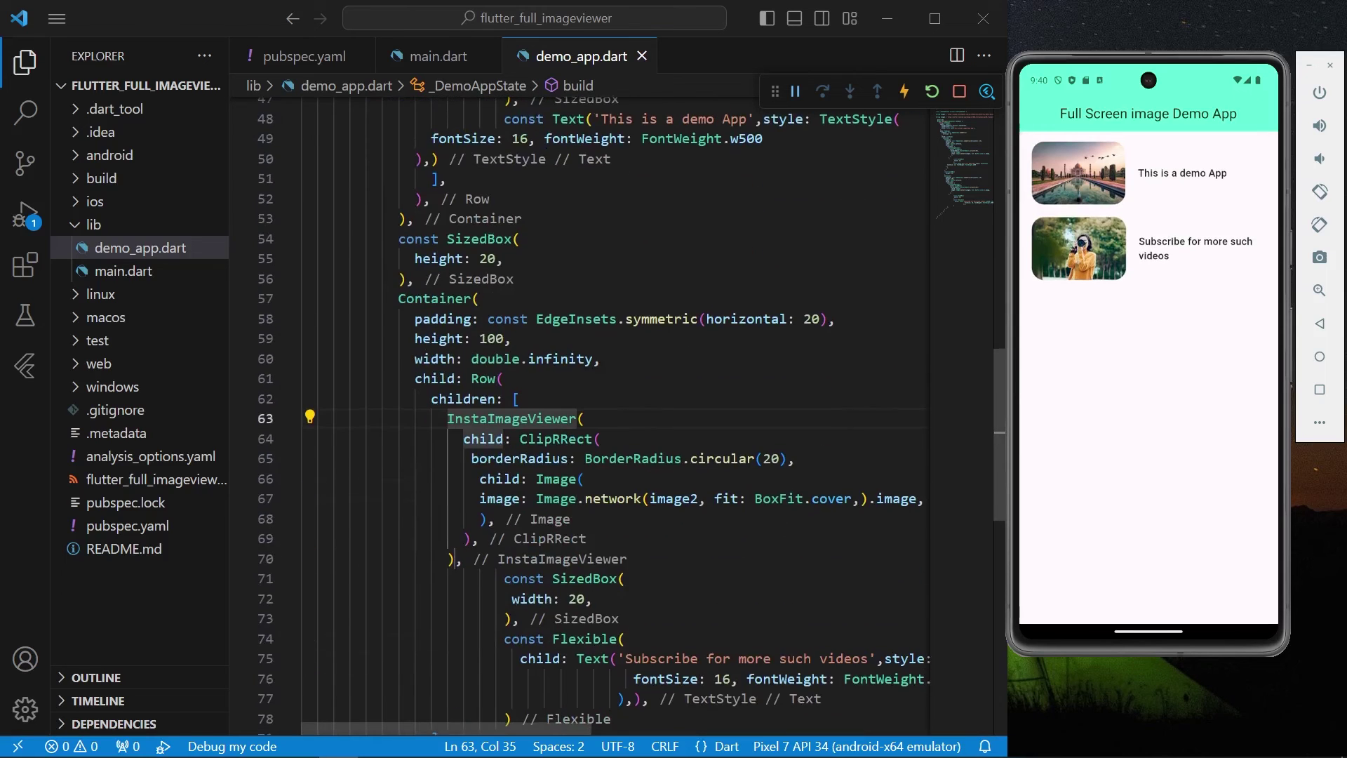
pyautogui.scroll(-3, 632, 421)
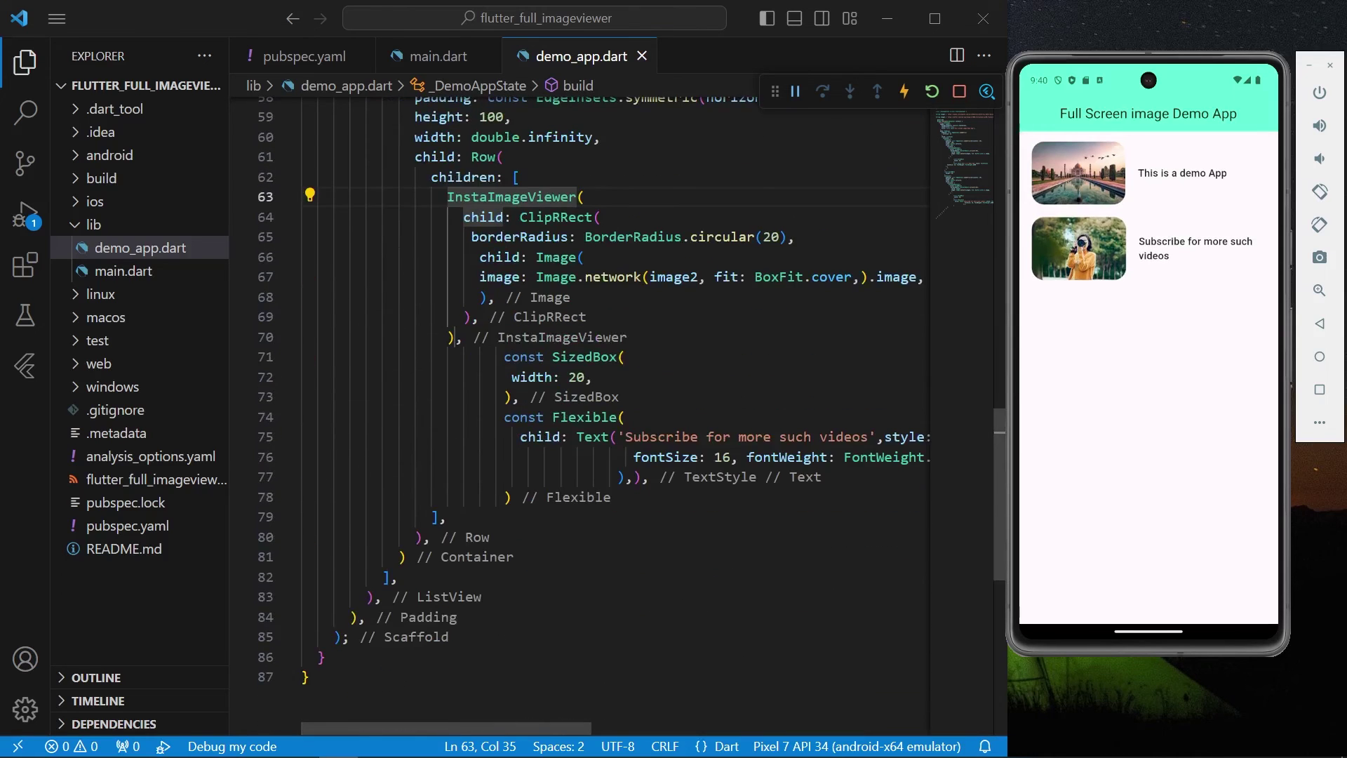
pyautogui.scroll(-3, 631, 421)
pyautogui.scroll(4, 631, 421)
pyautogui.scroll(10, 632, 421)
pyautogui.scroll(4, 632, 421)
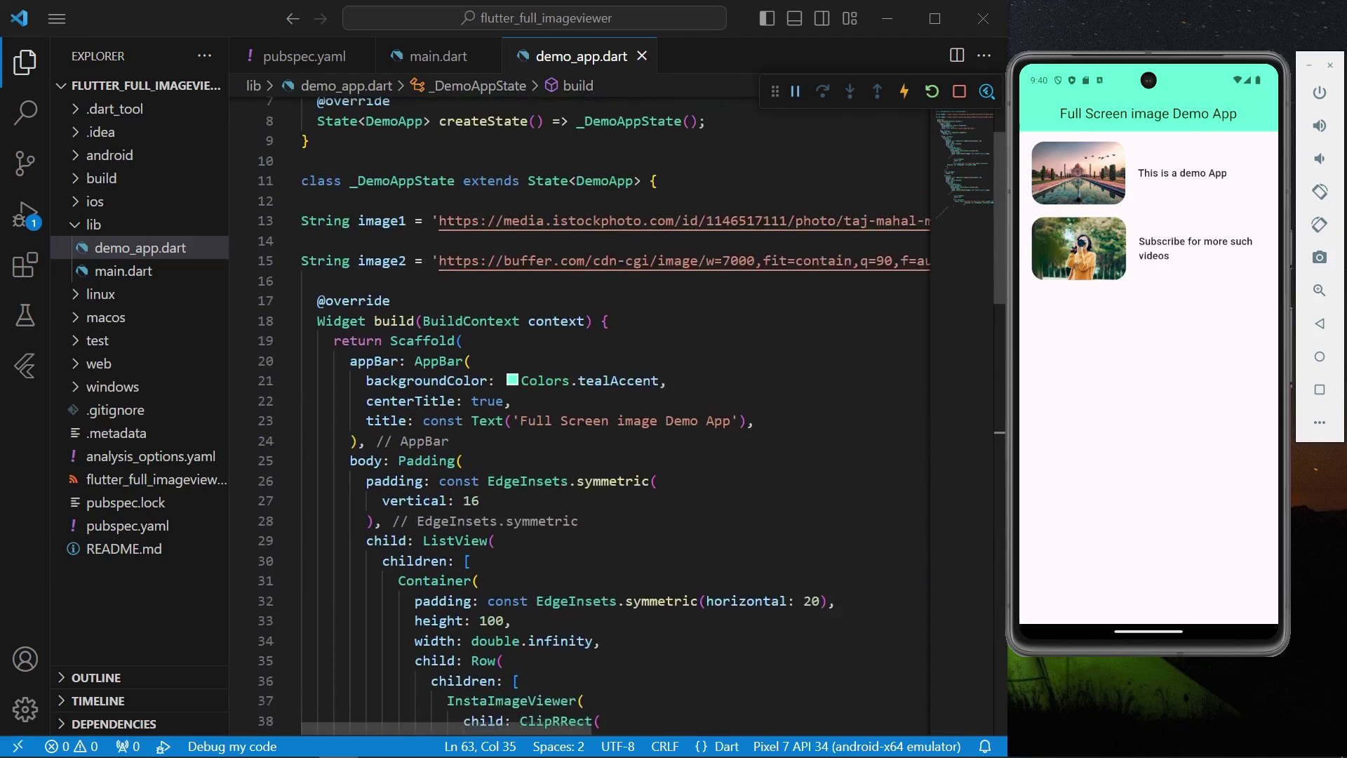
pyautogui.scroll(1, 631, 421)
pyautogui.scroll(-3, 632, 421)
pyautogui.scroll(-3, 632, 422)
pyautogui.scroll(-5, 633, 422)
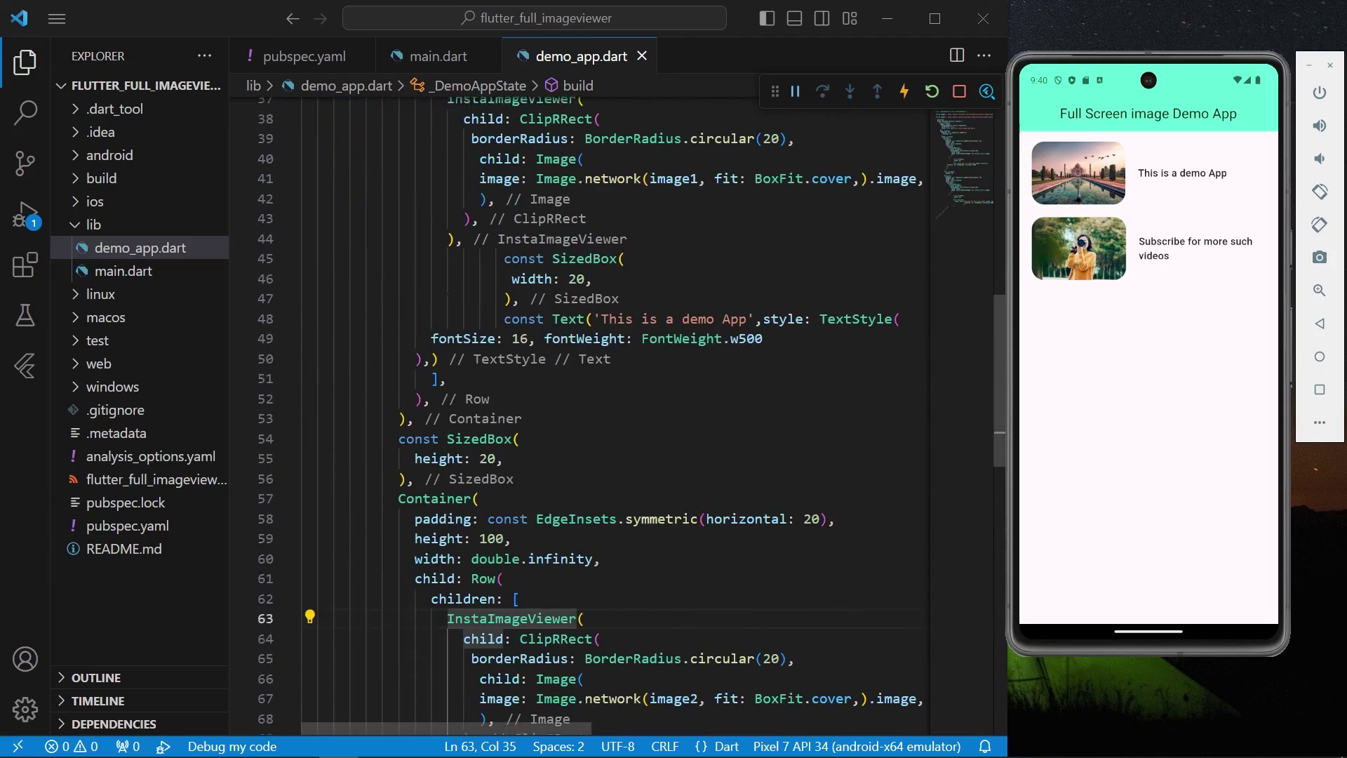